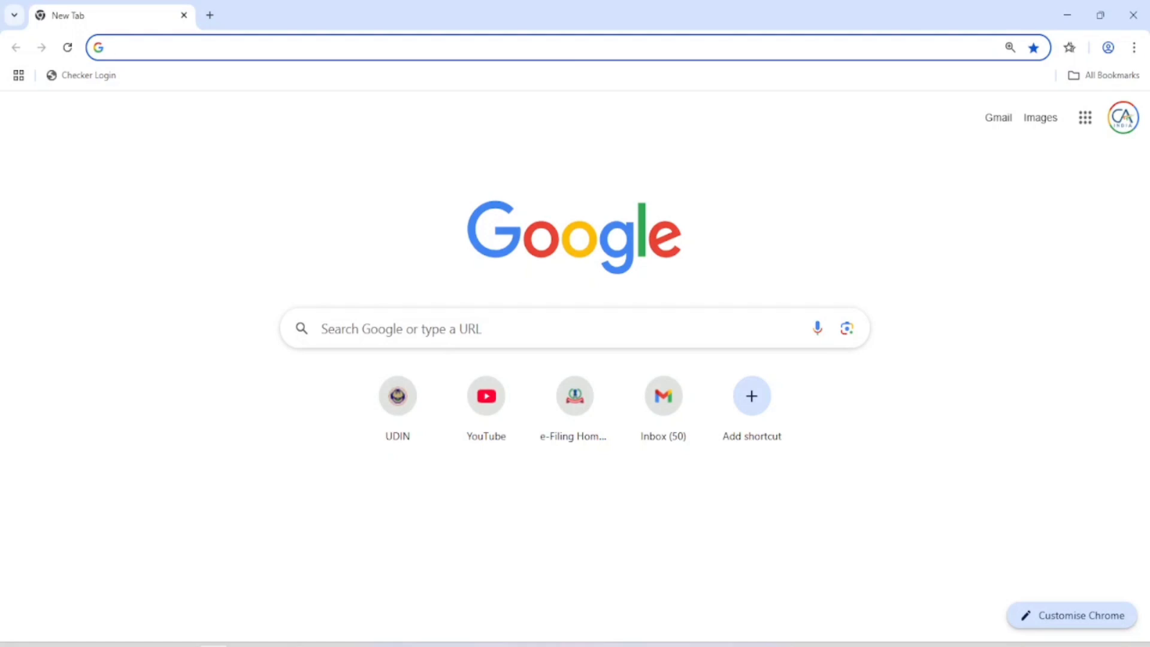
Step: Open incometax.gov.in and log in to the taxpayer's e-Filing account
text(INcometax.gov.in)
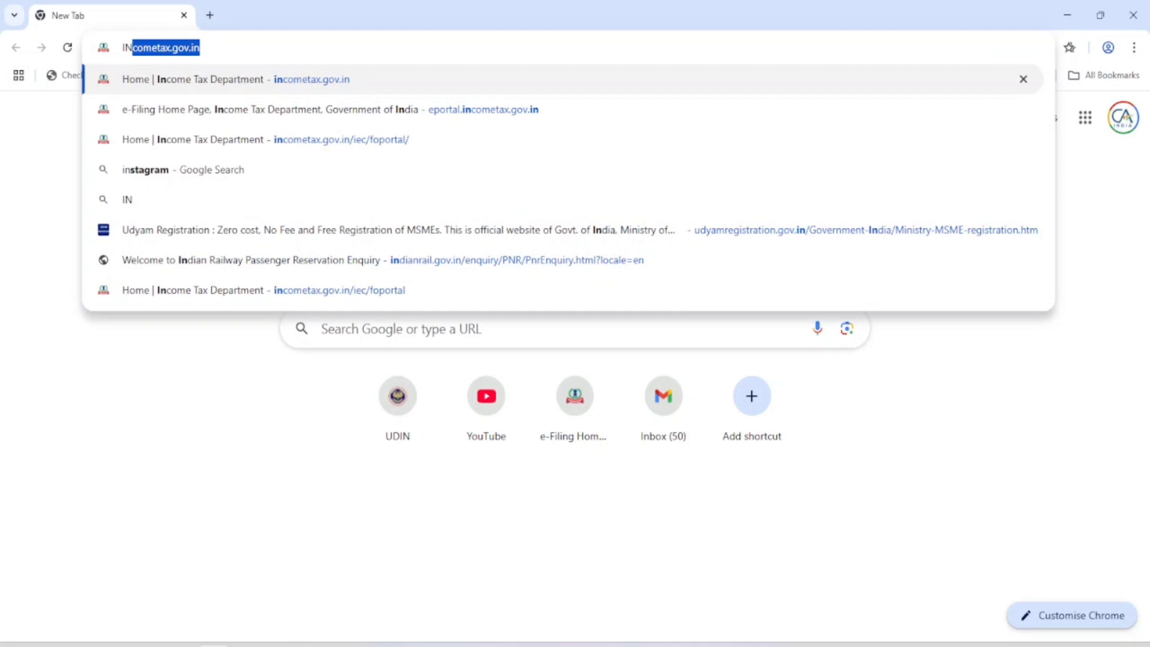
key(Return)
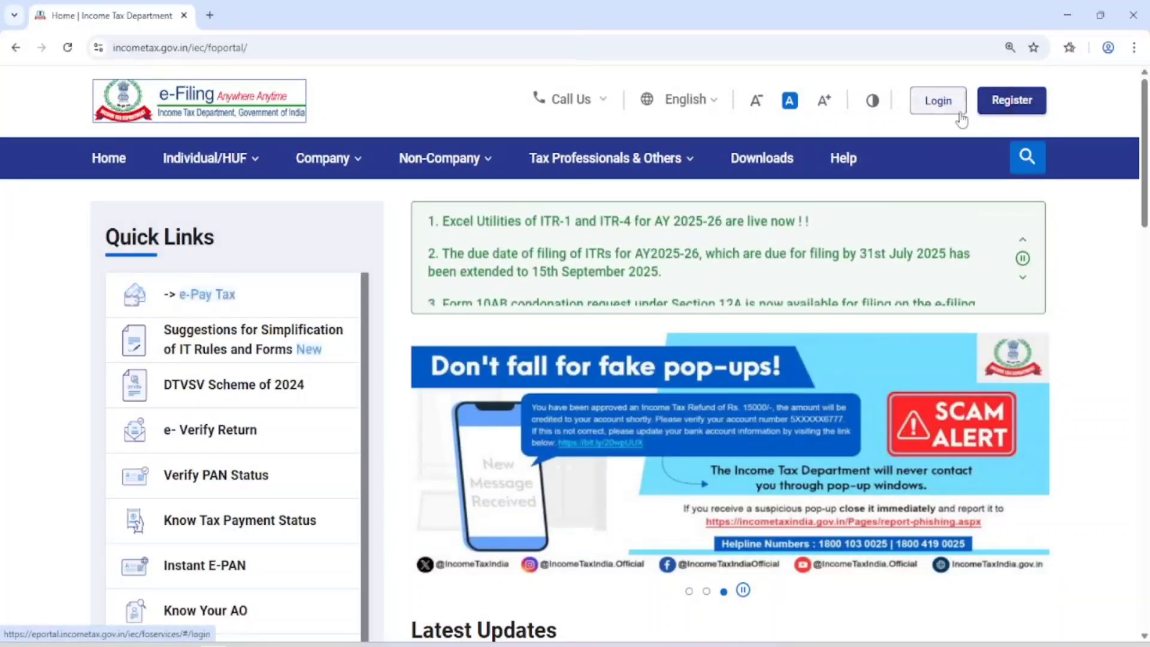
click(941, 103)
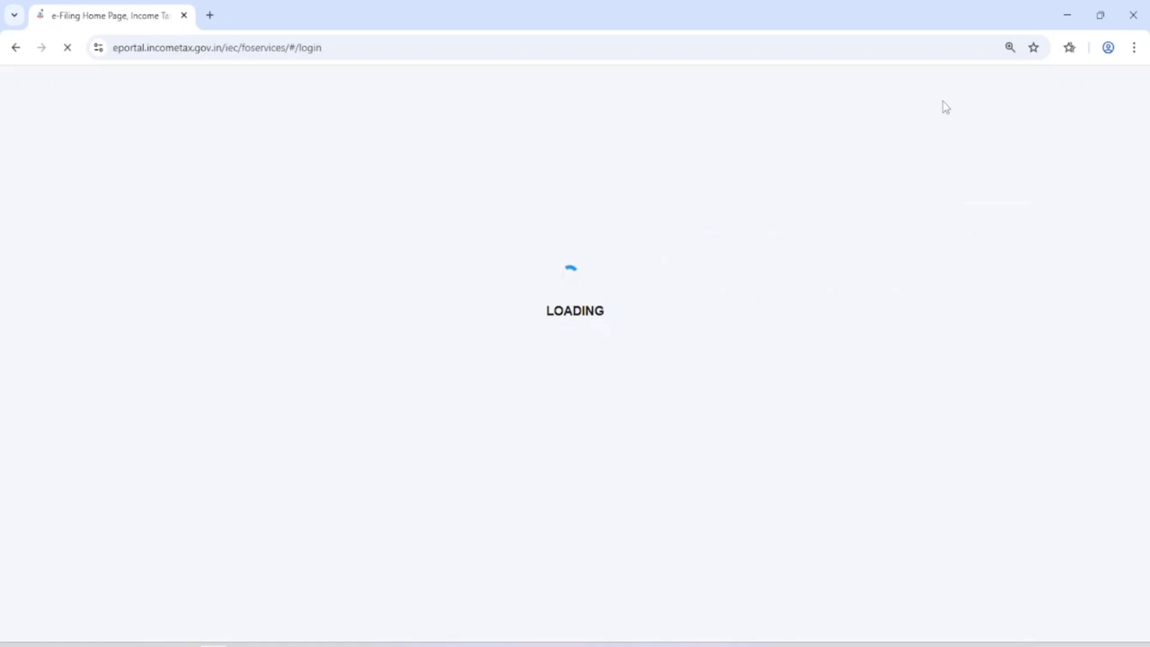
click(201, 423)
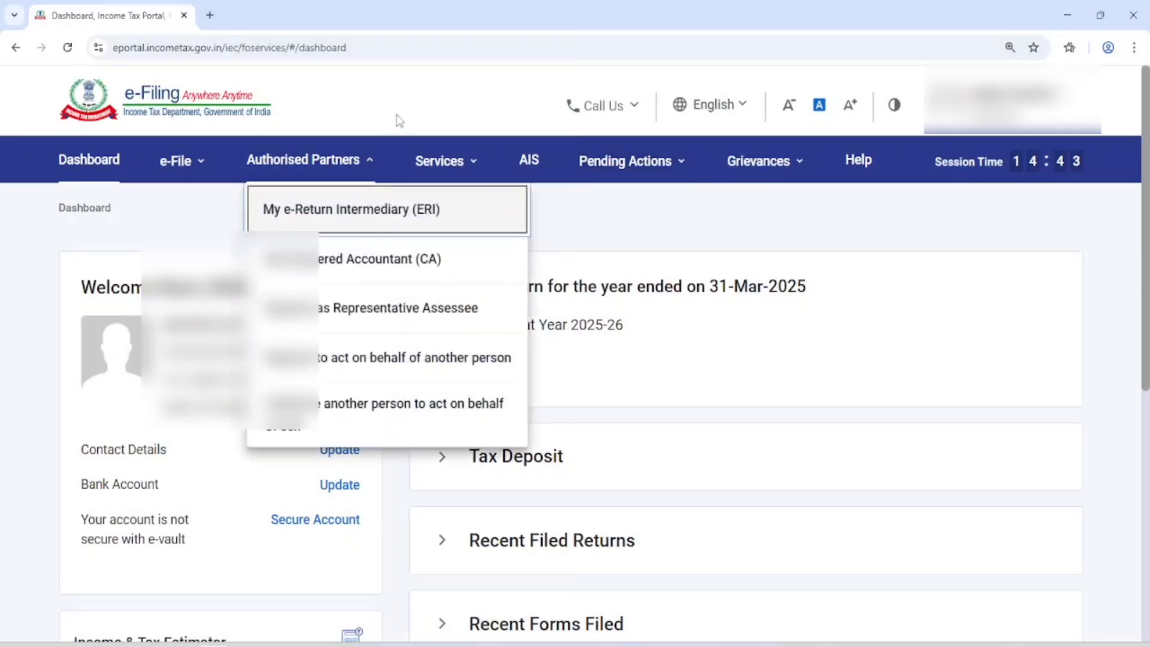
Step: Open the Response to Outstanding Demand page under pending actions and check the listed demand's assessment year
mouse_move(695, 160)
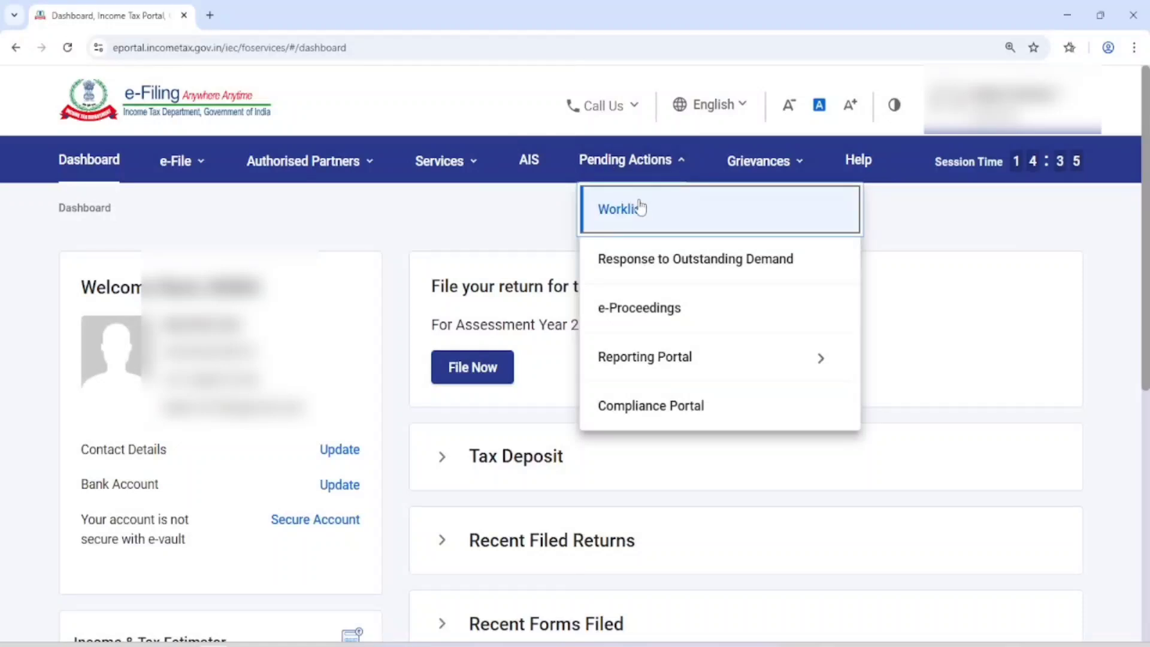
click(661, 271)
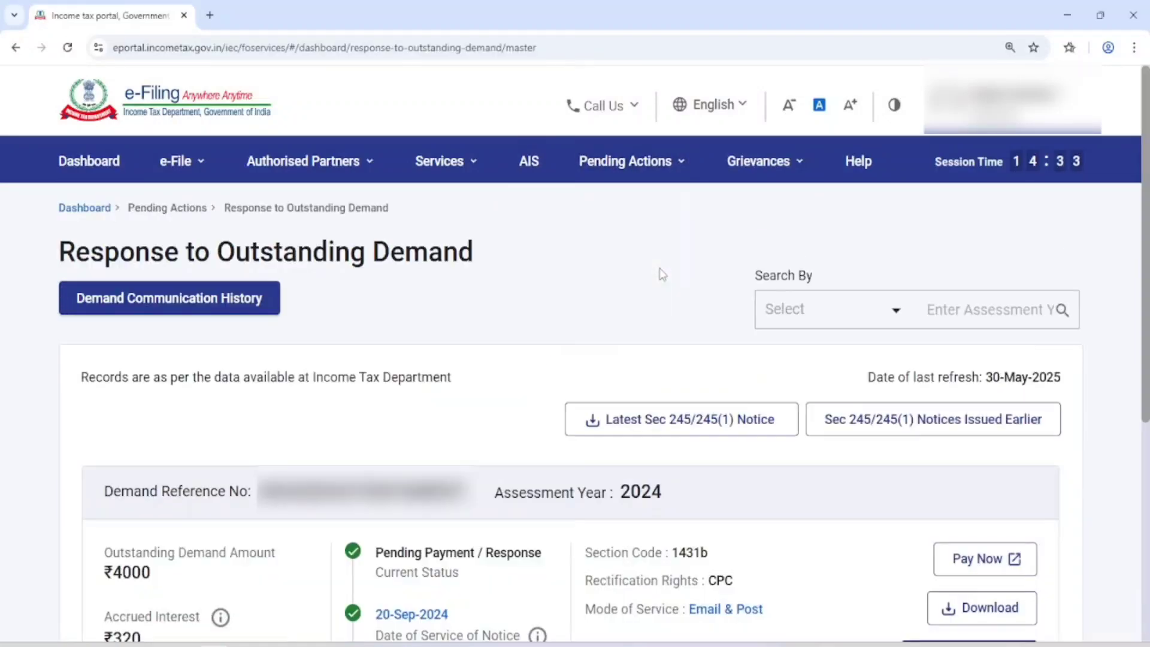
scroll(665, 282, down, 2)
scroll(670, 292, down, 5)
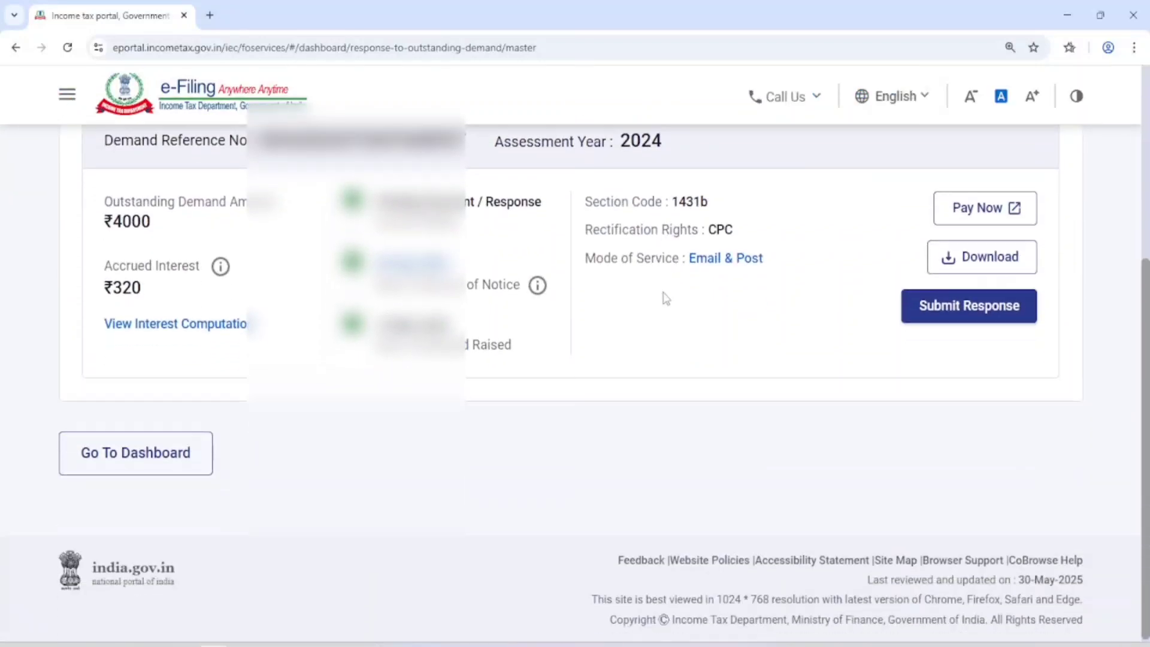
double_click(644, 148)
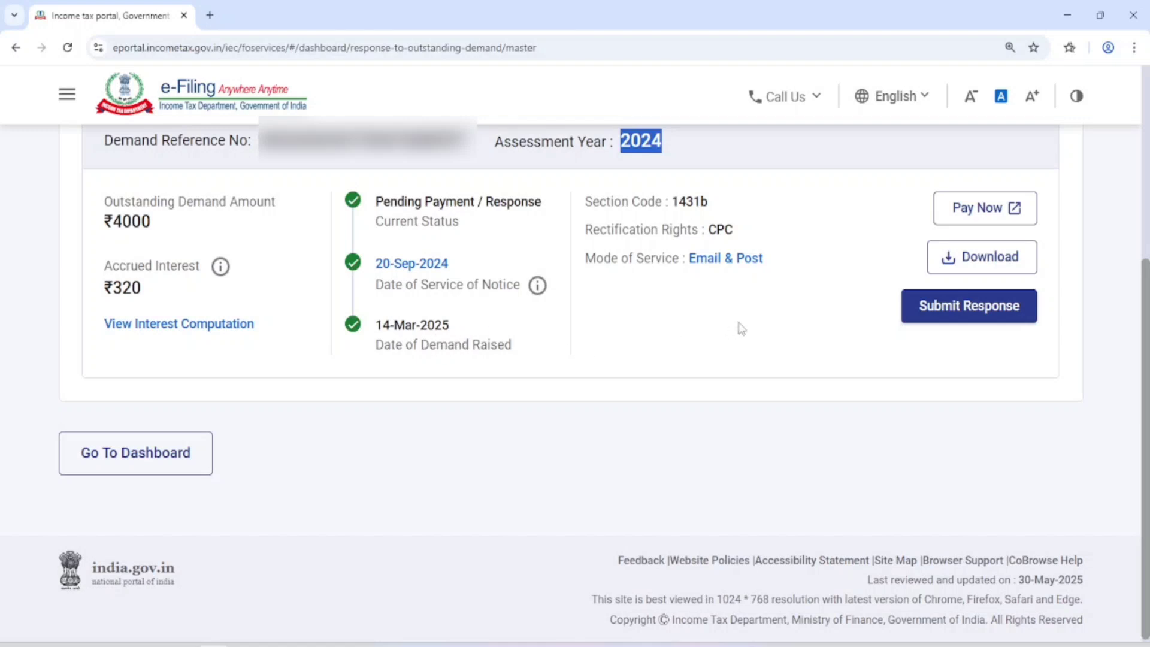
Step: Start paying the outstanding demand, check the amounts in the payment summary, and proceed to the e-Pay Tax service
click(971, 207)
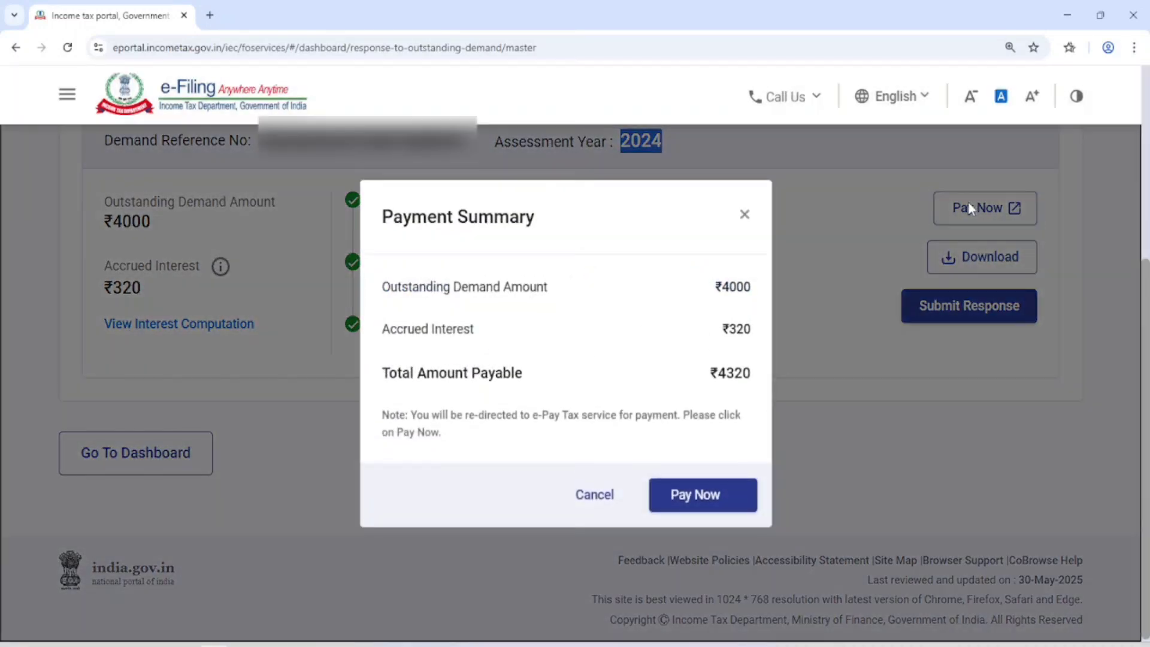
drag(398, 287, 569, 295)
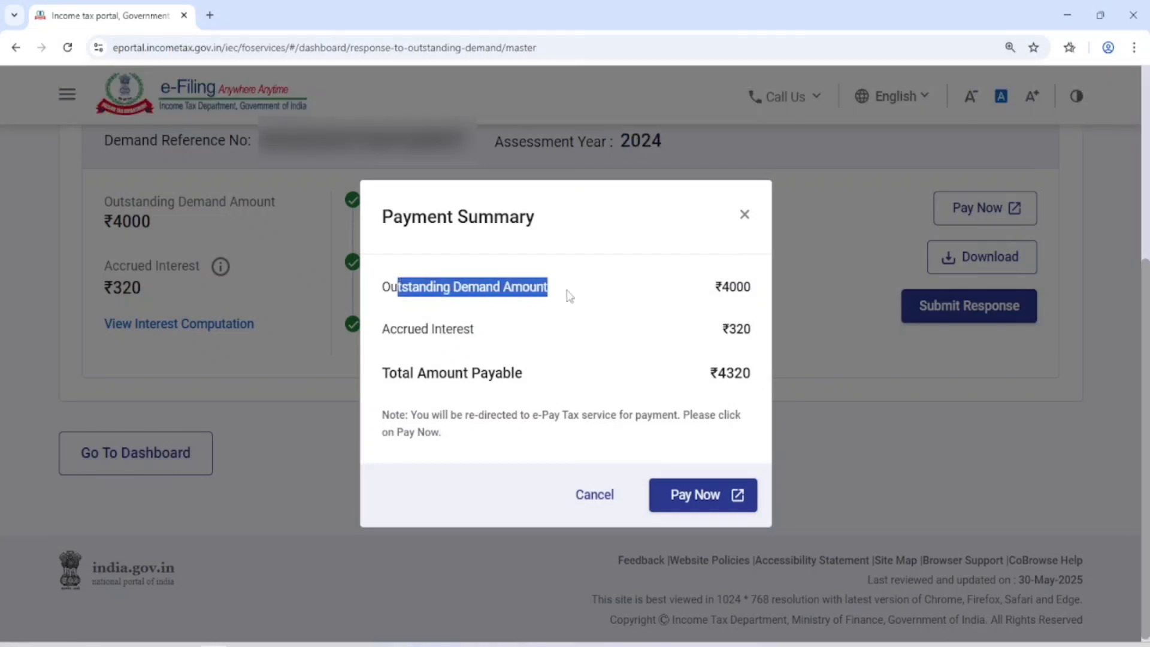
double_click(736, 287)
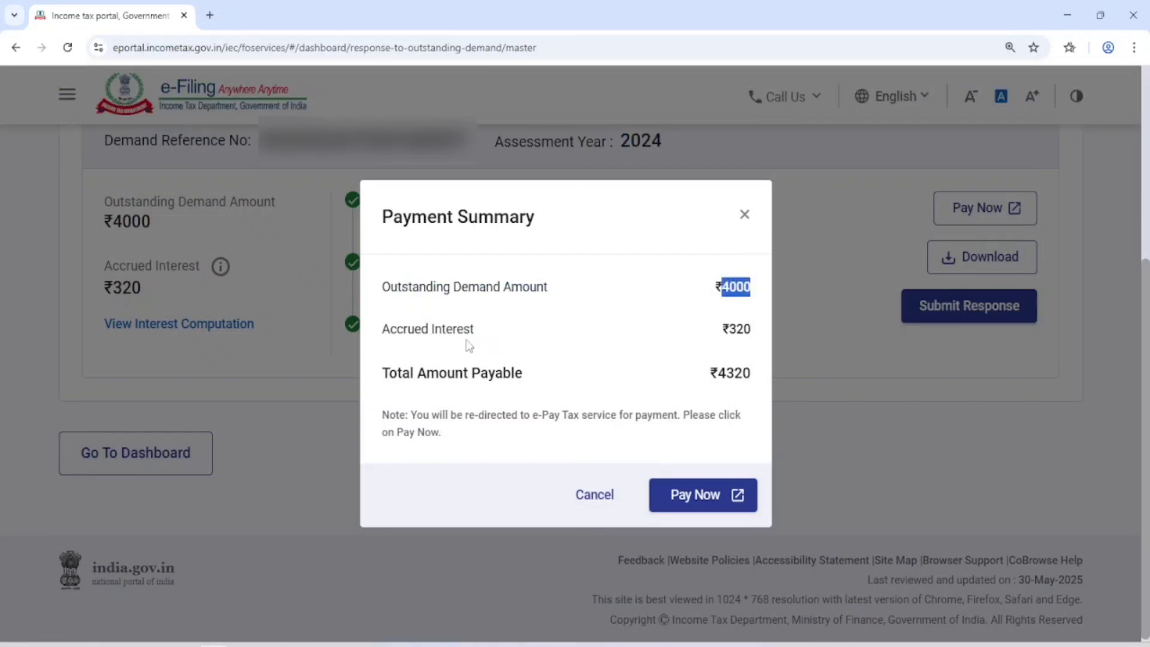
double_click(737, 329)
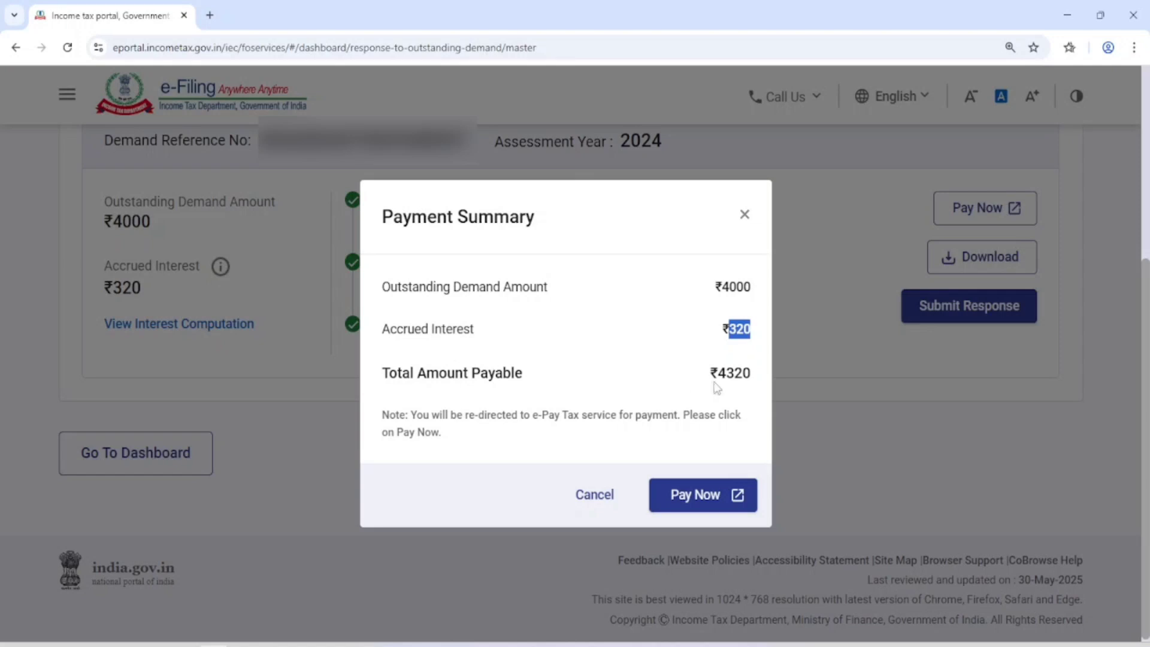
double_click(736, 373)
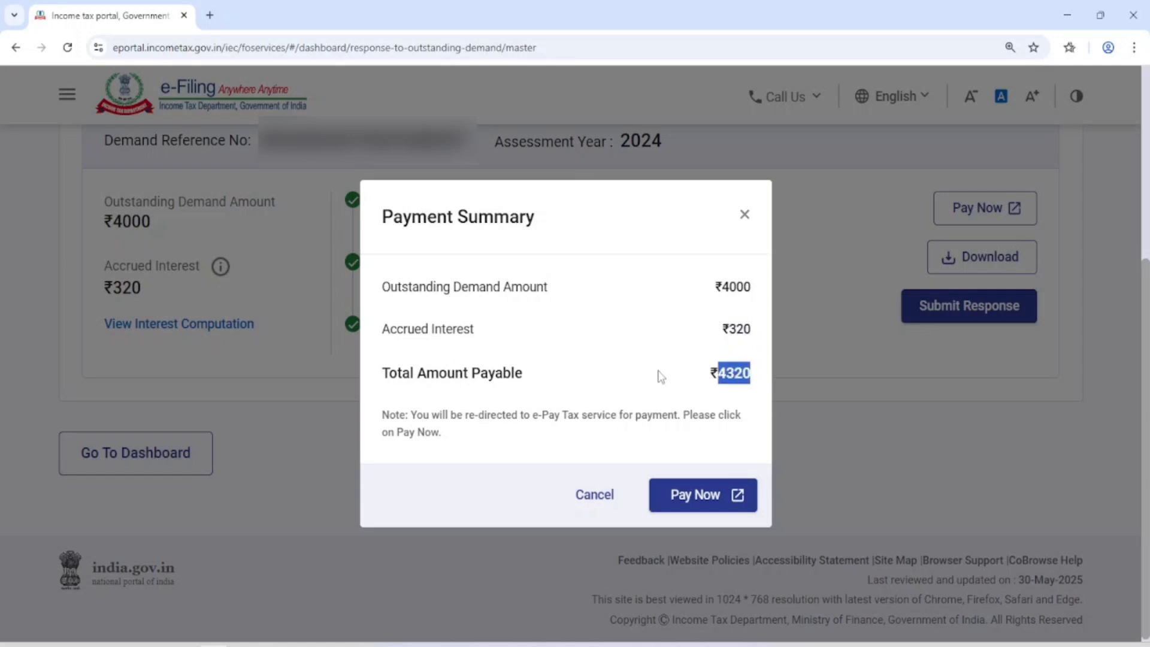
click(700, 509)
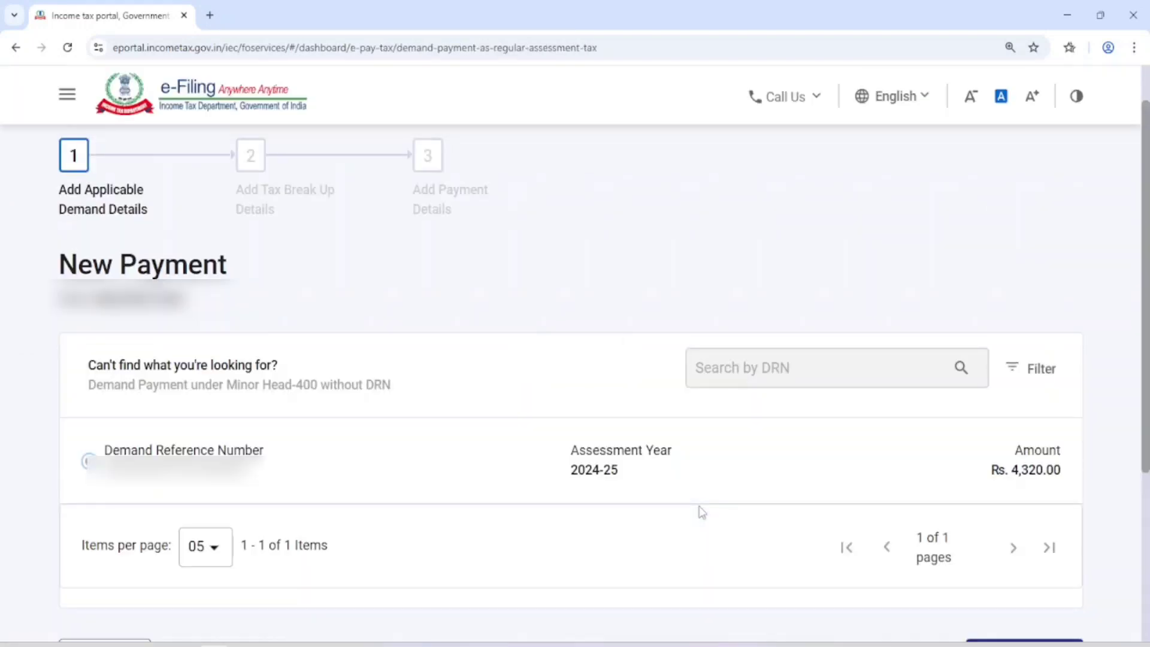
Step: Continue the new payment with the preselected demand reference for assessment year 2024-25
scroll(671, 479, down, 4)
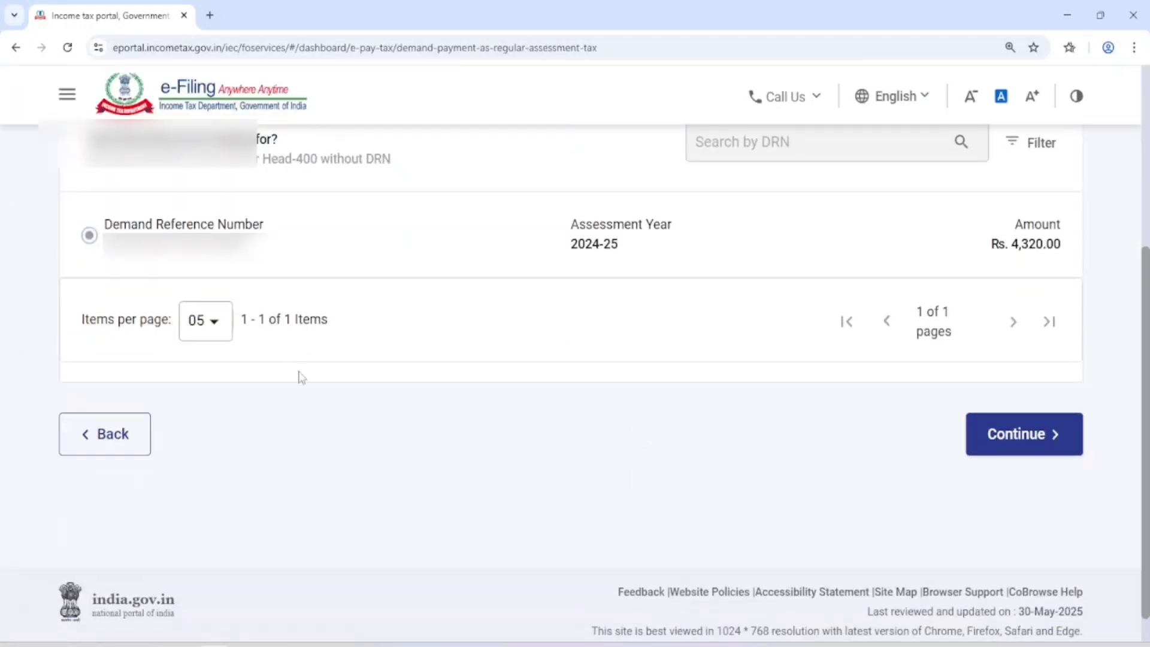
scroll(537, 421, up, 3)
scroll(1066, 483, down, 1)
click(1031, 510)
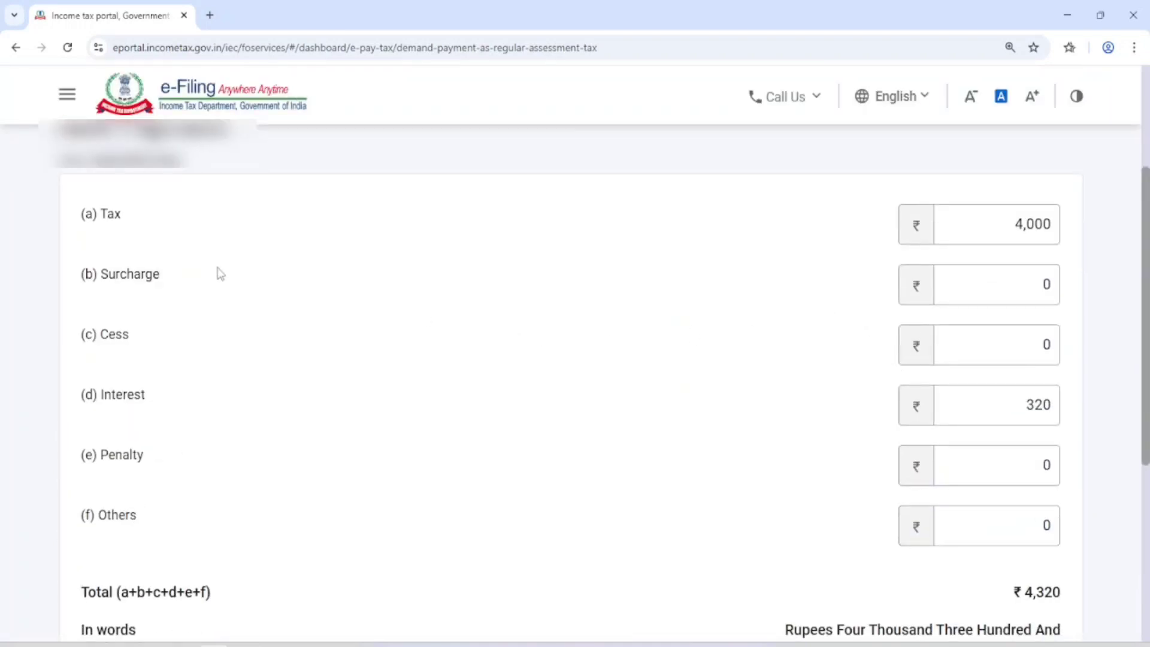
Step: Review the prefilled tax break-up from tax to total and continue to the payment details
scroll(220, 273, up, 3)
scroll(575, 360, down, 4)
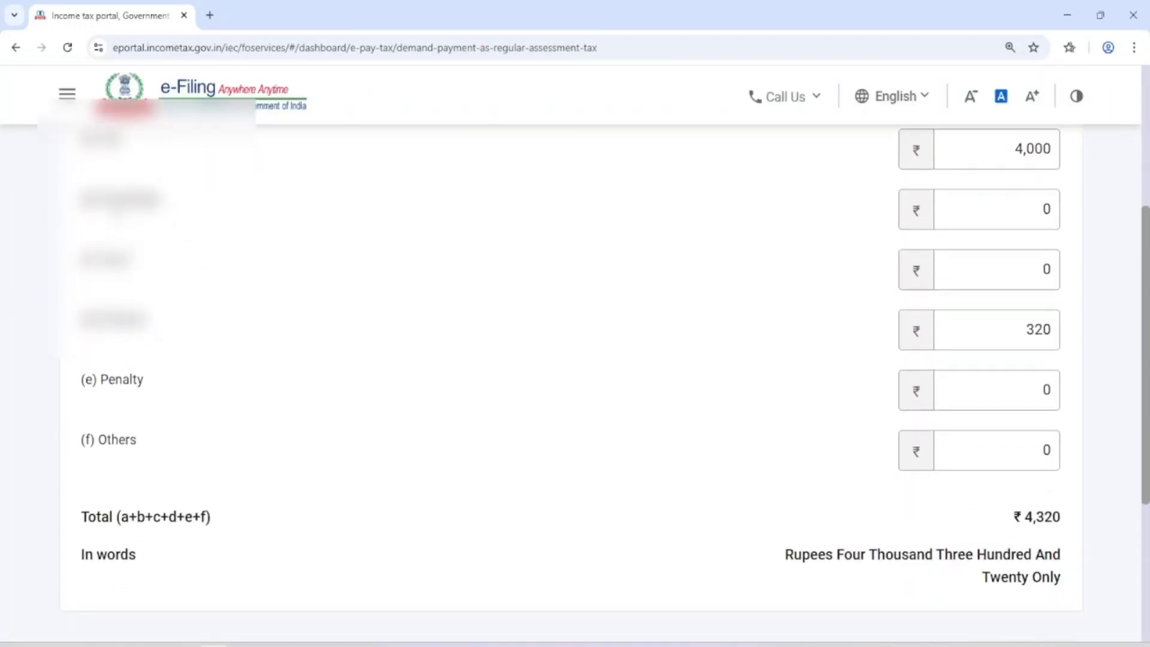
scroll(234, 357, down, 1)
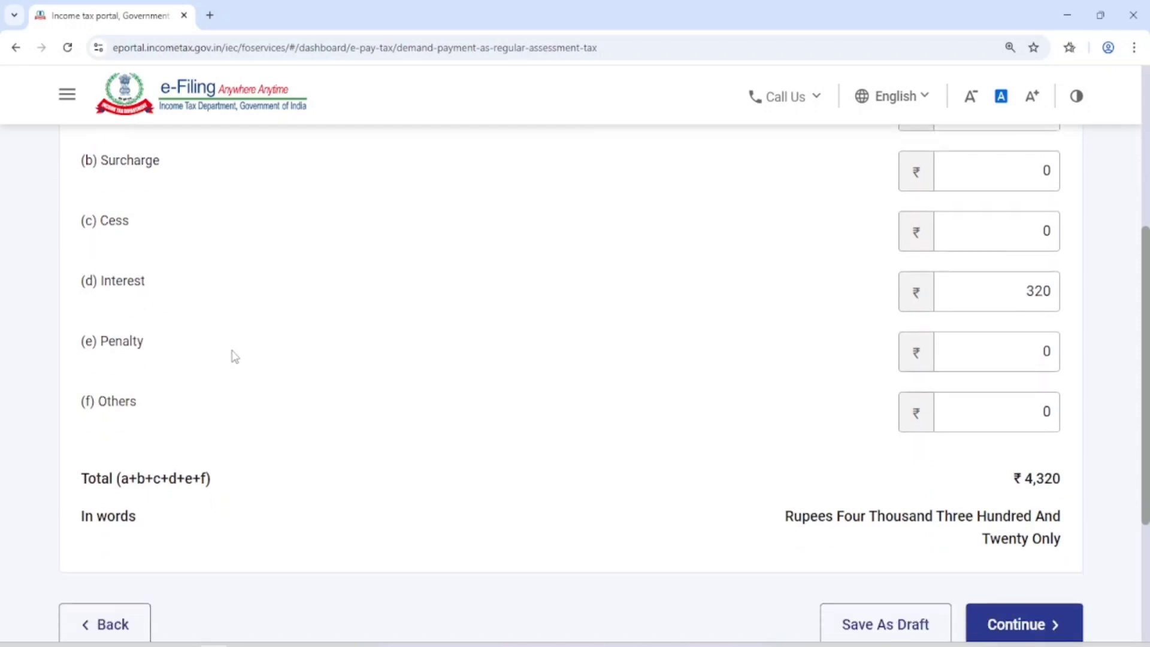
scroll(234, 357, down, 1)
scroll(240, 357, down, 5)
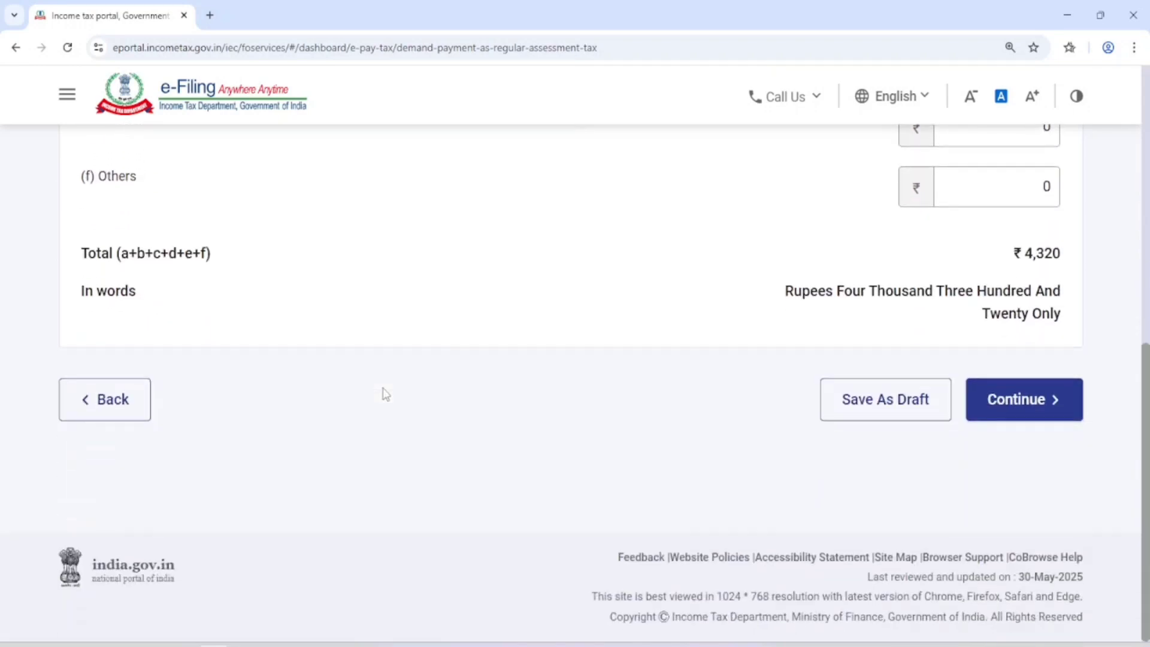
click(1062, 412)
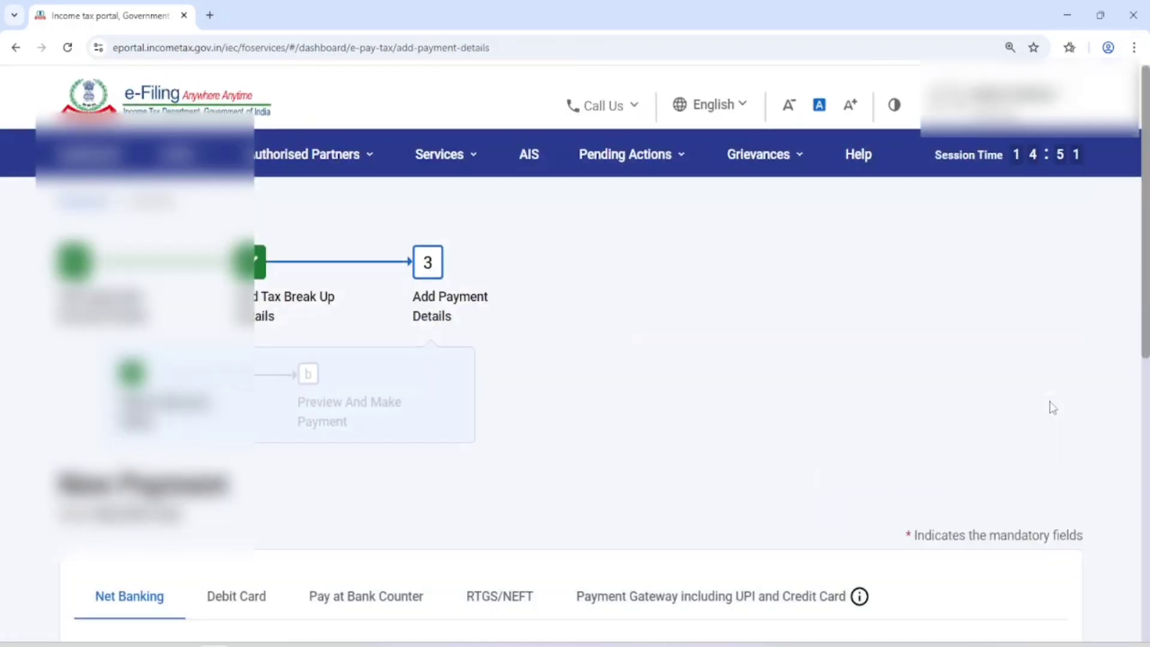
Step: Choose the payment gateway mode including UPI and credit card, select Kotak Mahindra Bank, and continue to the preview
scroll(683, 370, down, 8)
scroll(665, 354, up, 2)
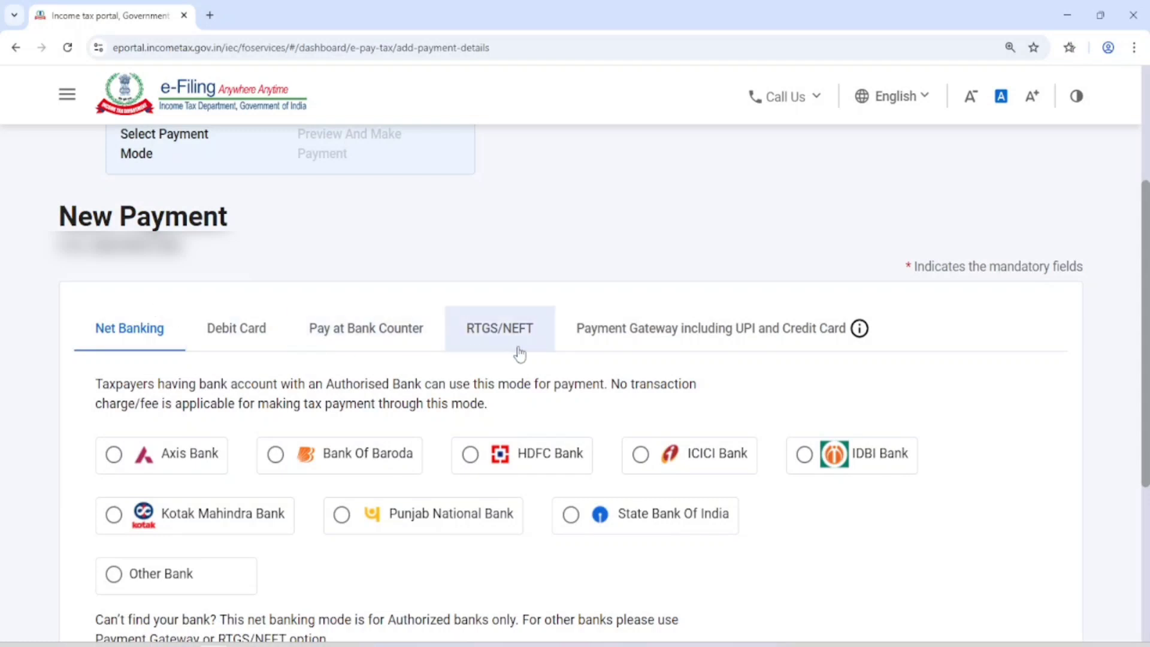
scroll(555, 343, down, 1)
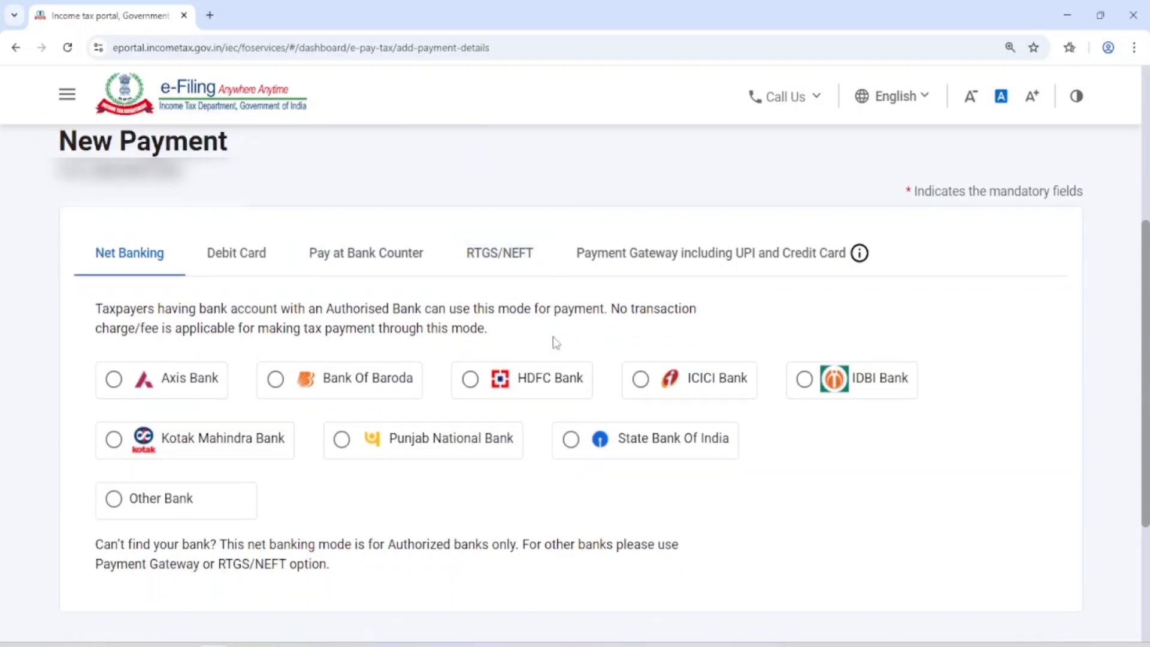
click(596, 258)
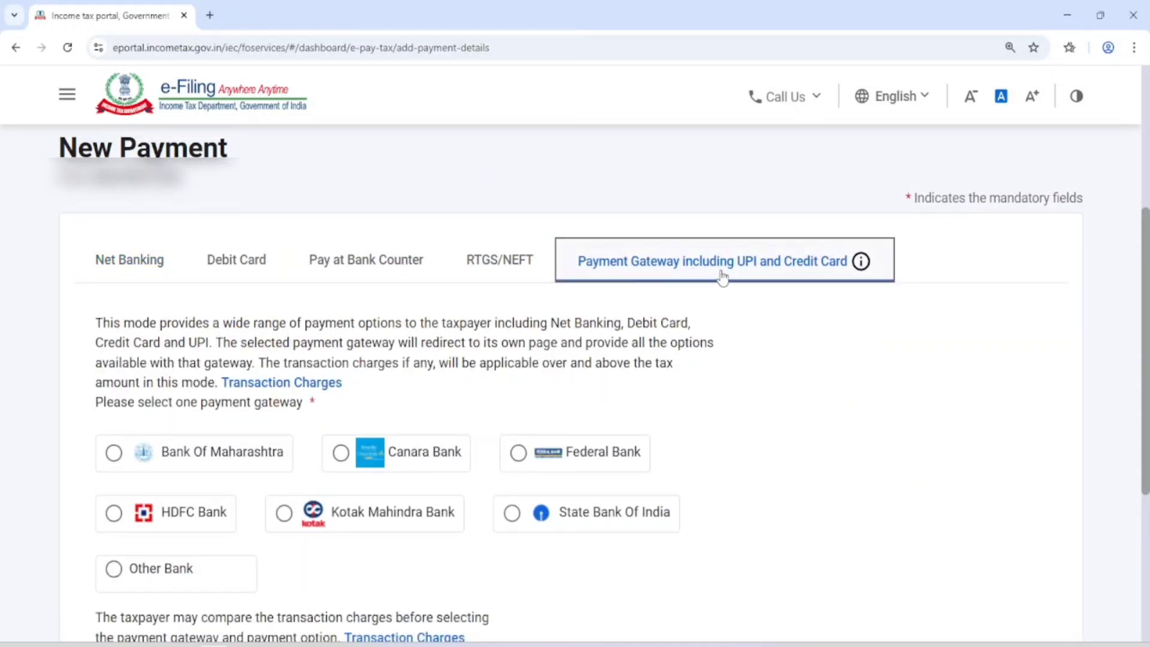
scroll(475, 206, down, 3)
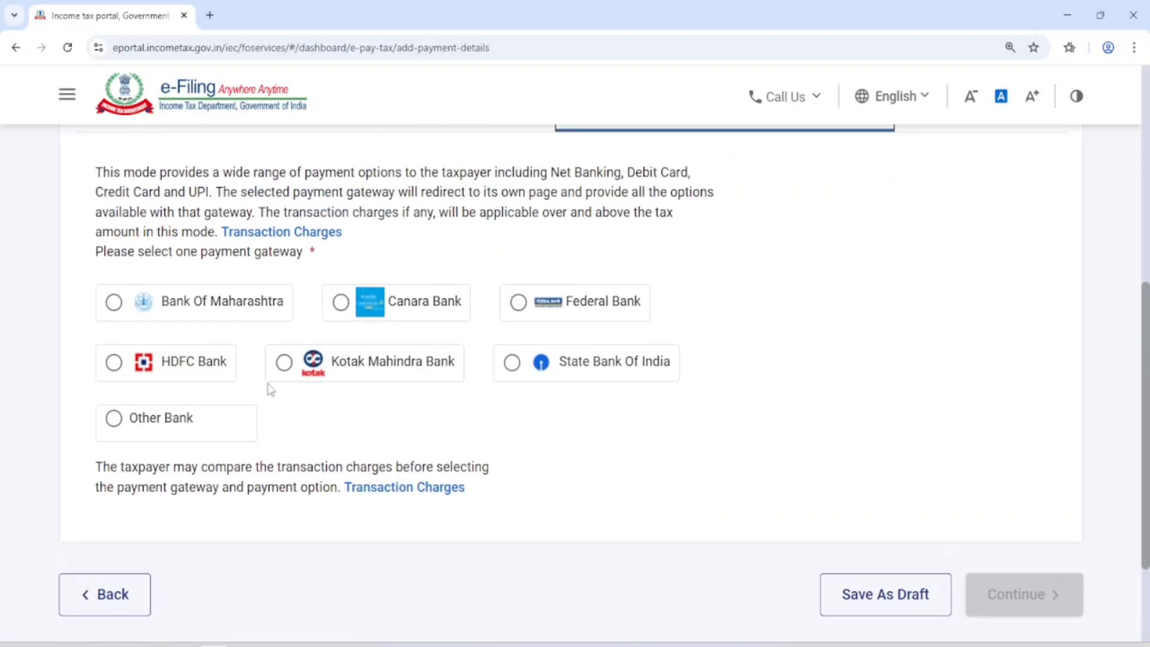
click(361, 368)
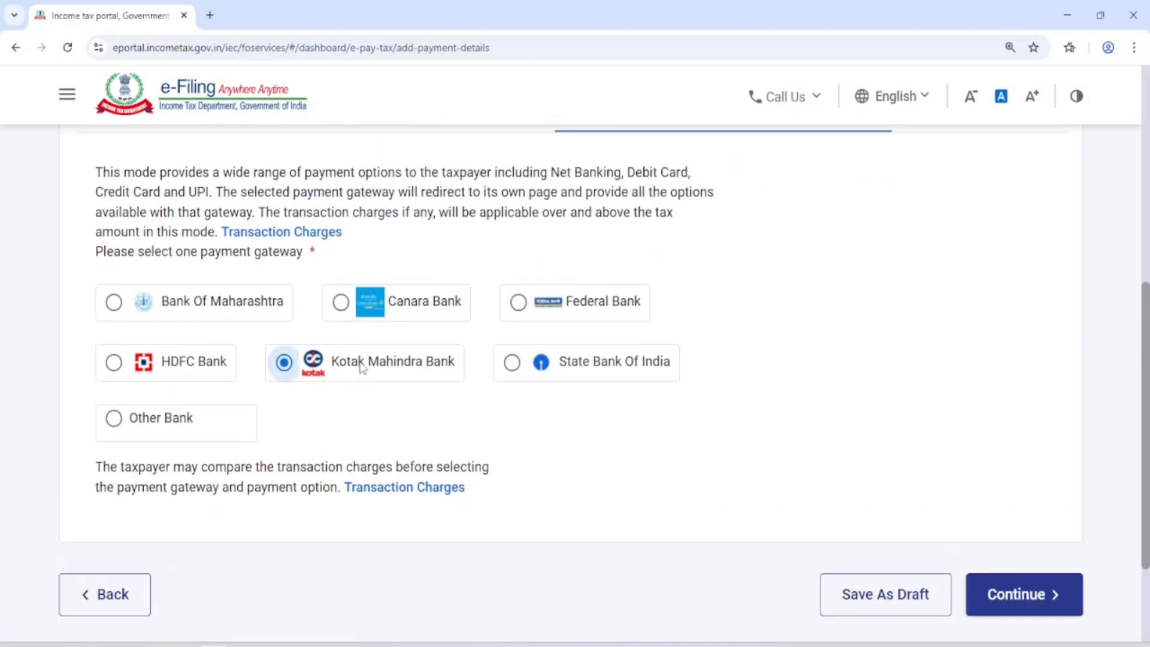
click(1039, 596)
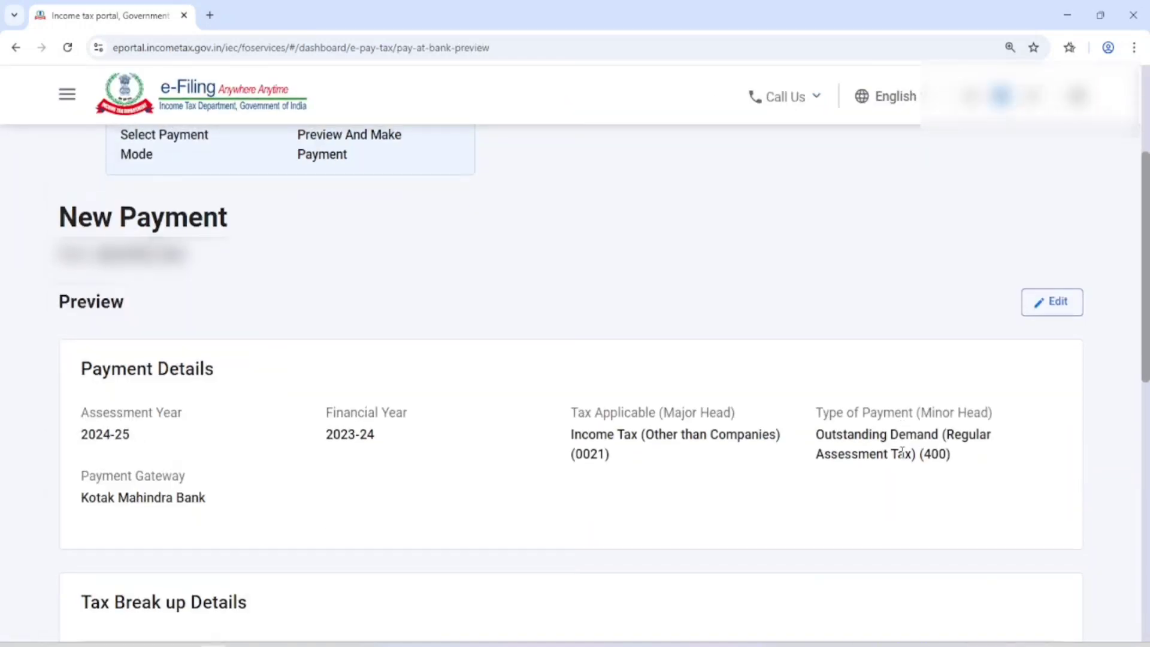
Step: Review the payment details, assessment year and total in the preview, and proceed to pay
scroll(764, 398, down, 1)
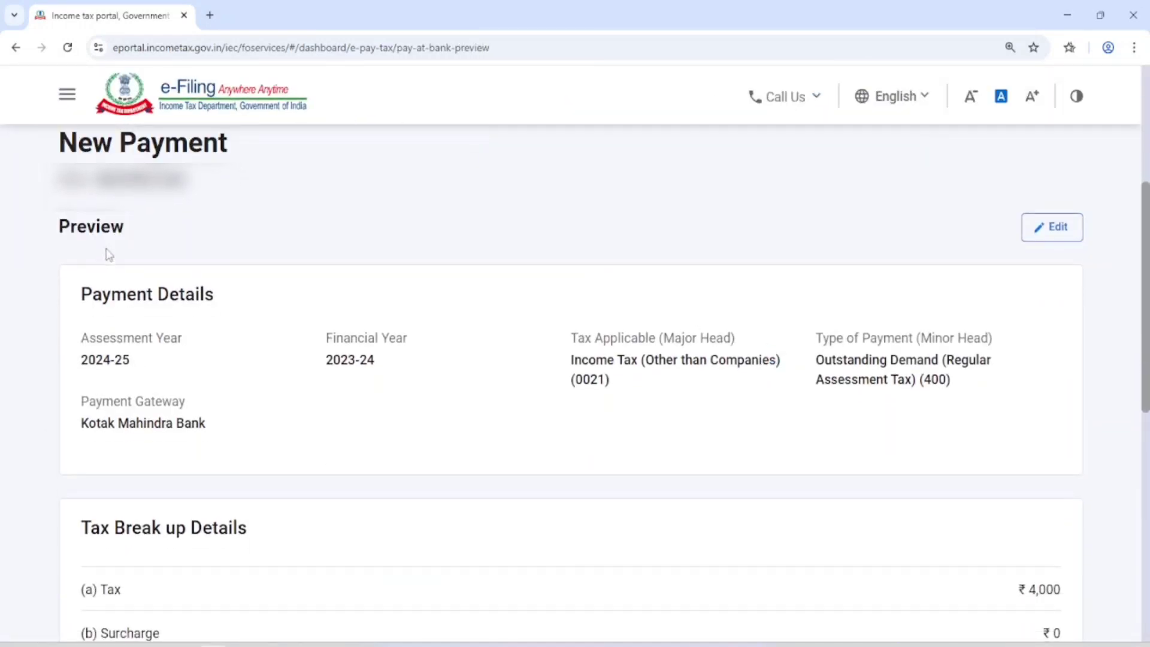
double_click(75, 236)
scroll(75, 236, down, 3)
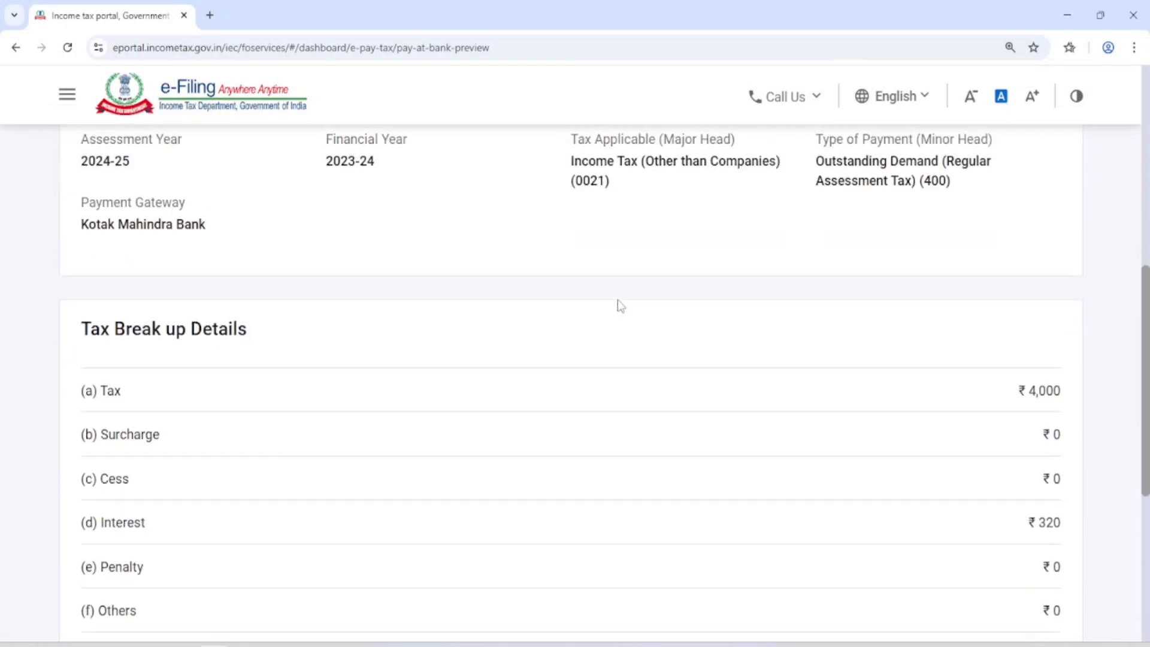
triple_click(90, 217)
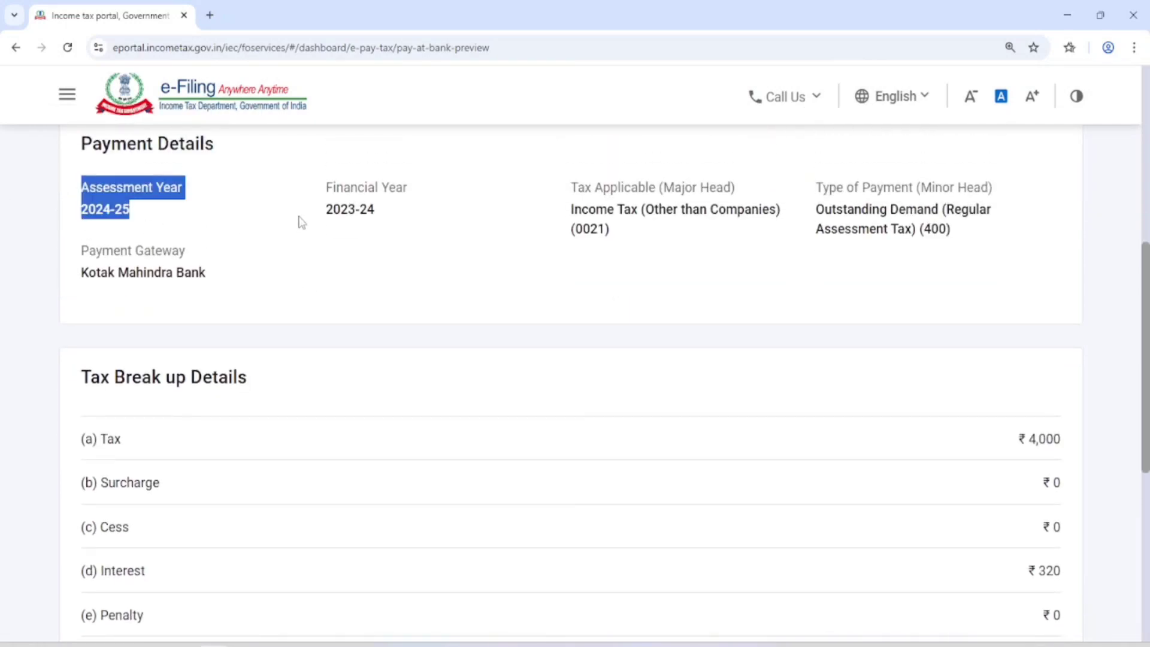
scroll(634, 247, down, 5)
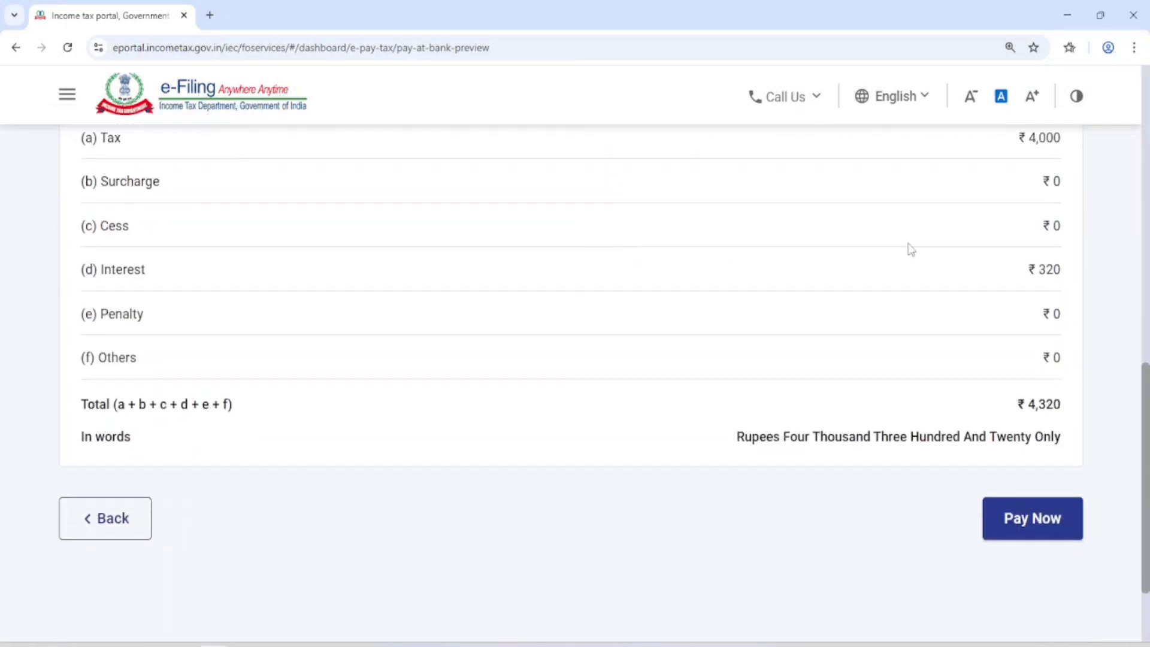
double_click(1033, 405)
click(1043, 405)
click(1033, 527)
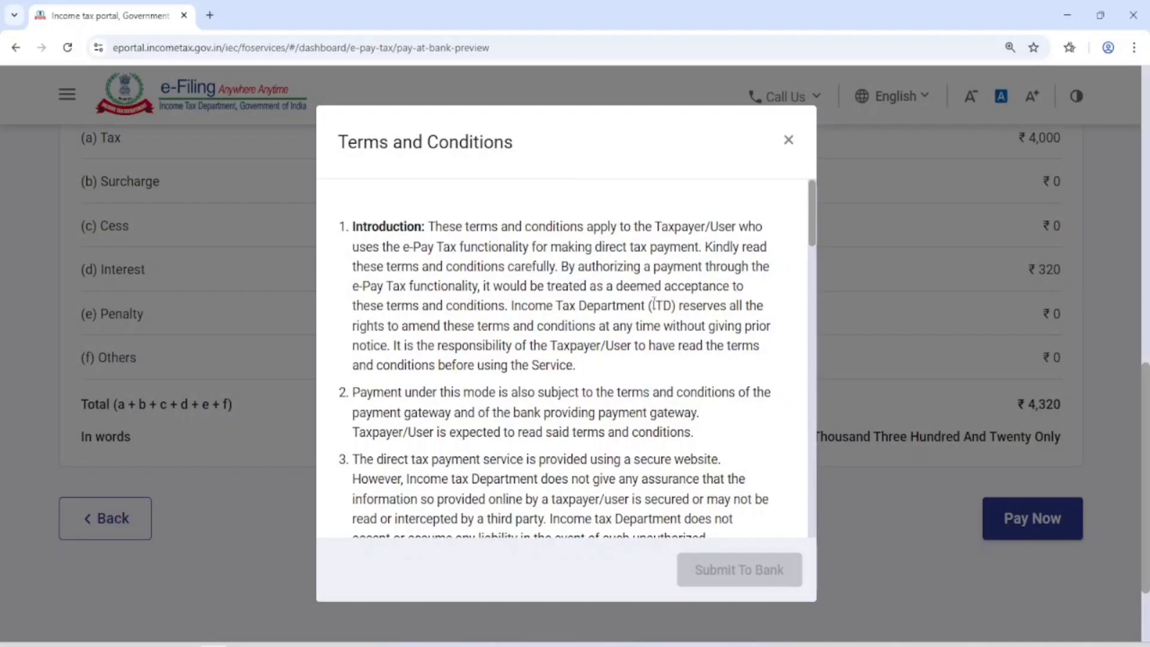
Step: Read through the terms and conditions, agree to them, and submit the payment to the bank
scroll(482, 262, down, 7)
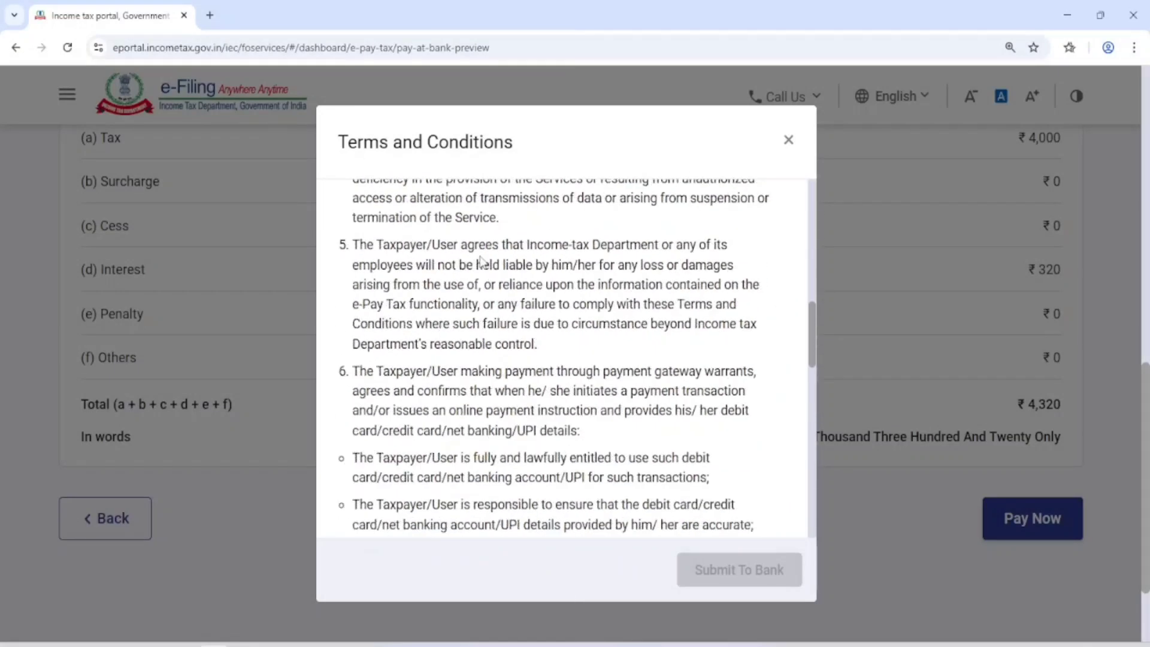
scroll(483, 262, down, 12)
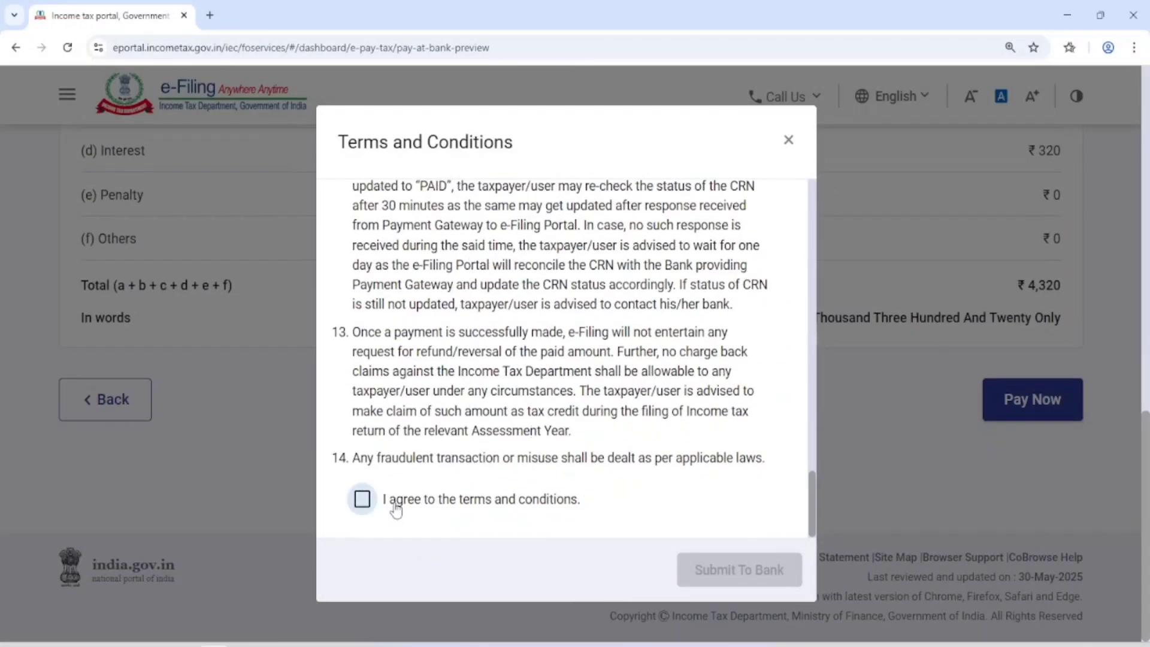
click(366, 506)
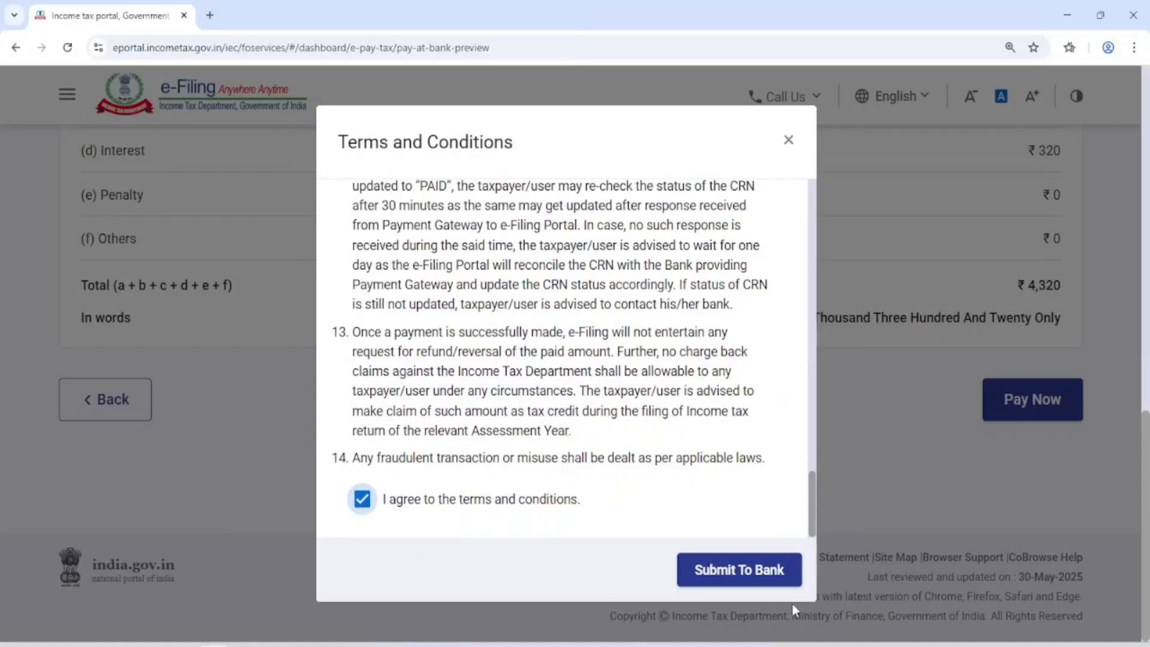
click(743, 575)
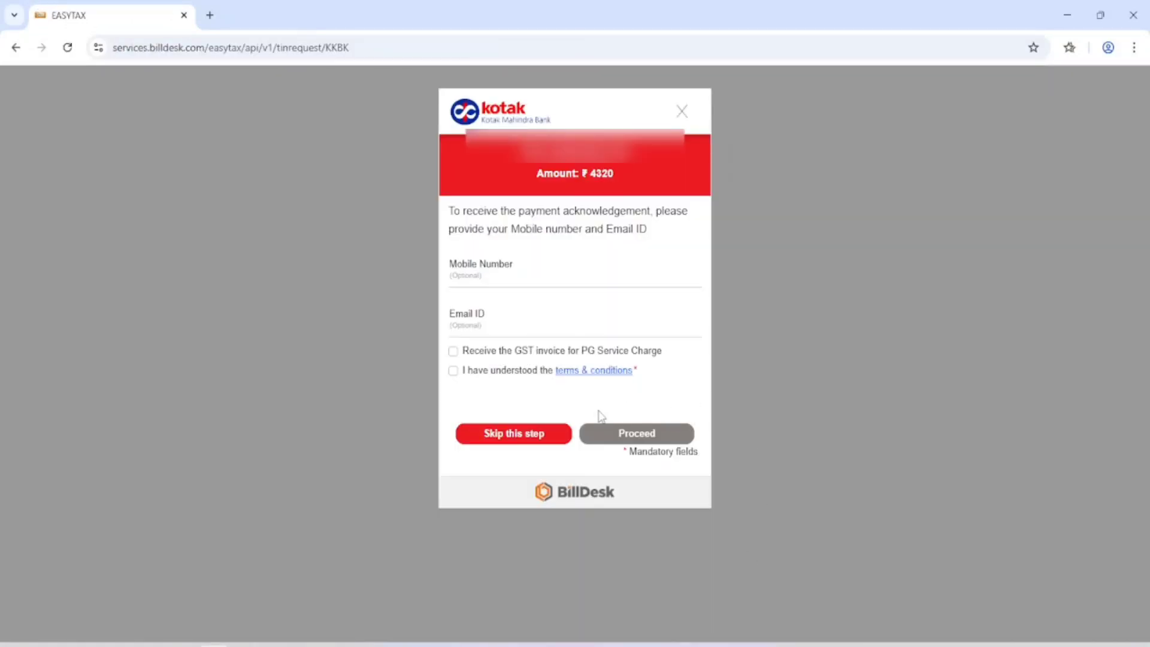
Step: Accept the terms and conditions and skip providing a mobile number and email ID for the payment acknowledgement
click(453, 372)
click(531, 446)
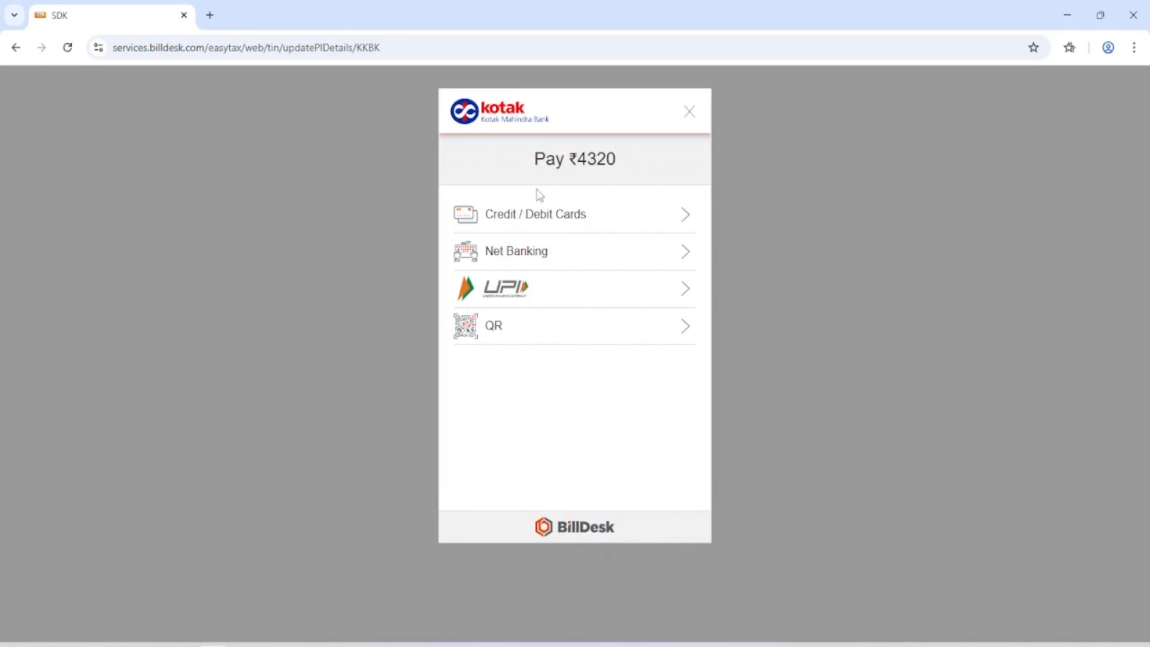
Step: Choose QR as the payment method, select BHIM UPI, and make the payment for ₹4320
drag(522, 156, 627, 157)
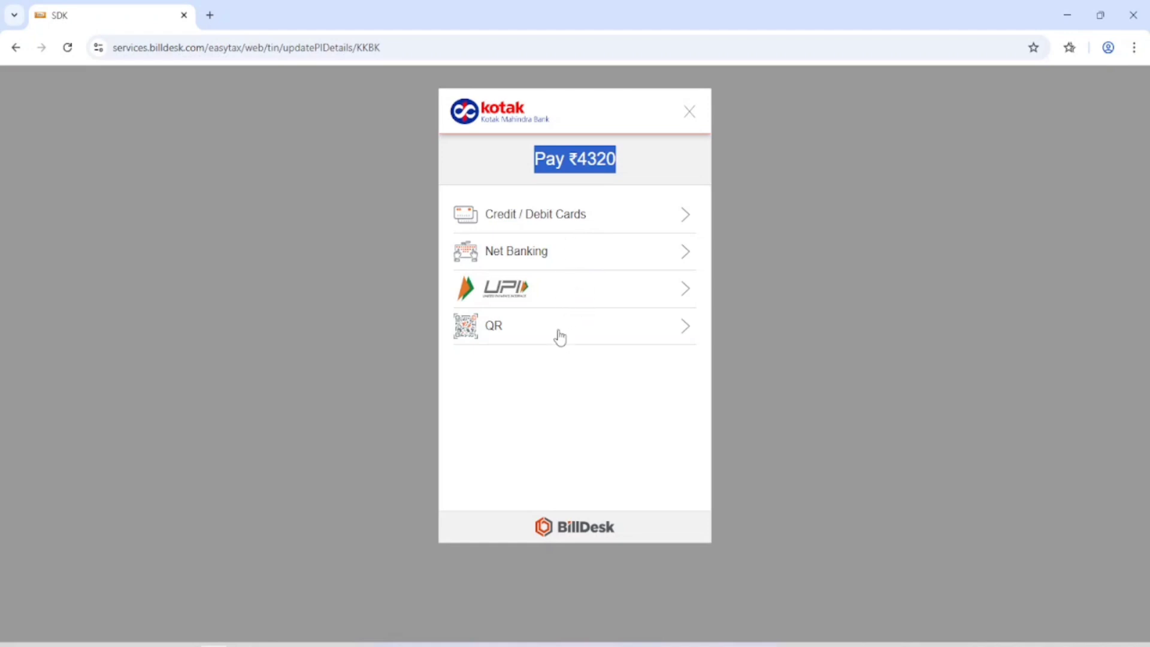
click(561, 338)
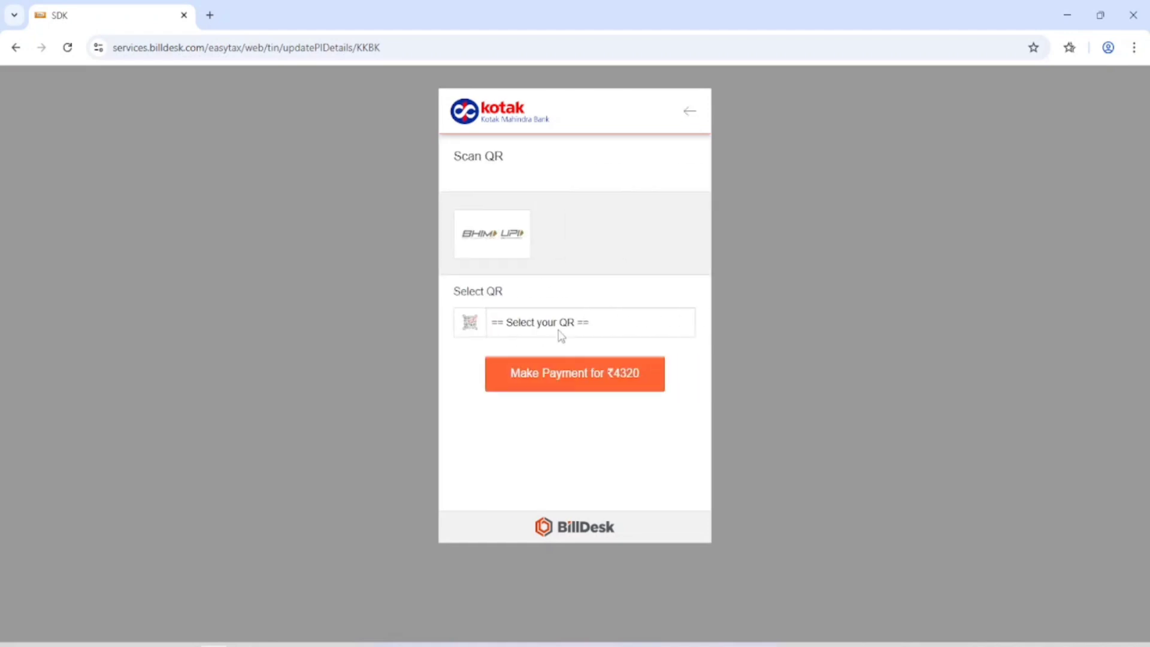
click(613, 335)
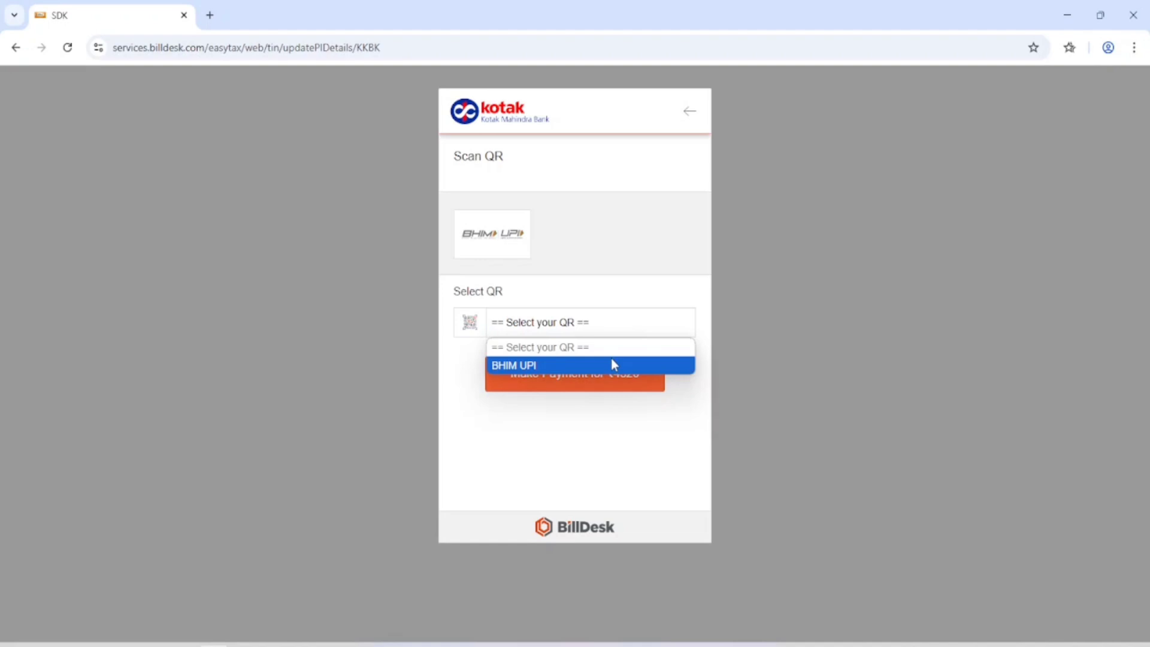
click(612, 359)
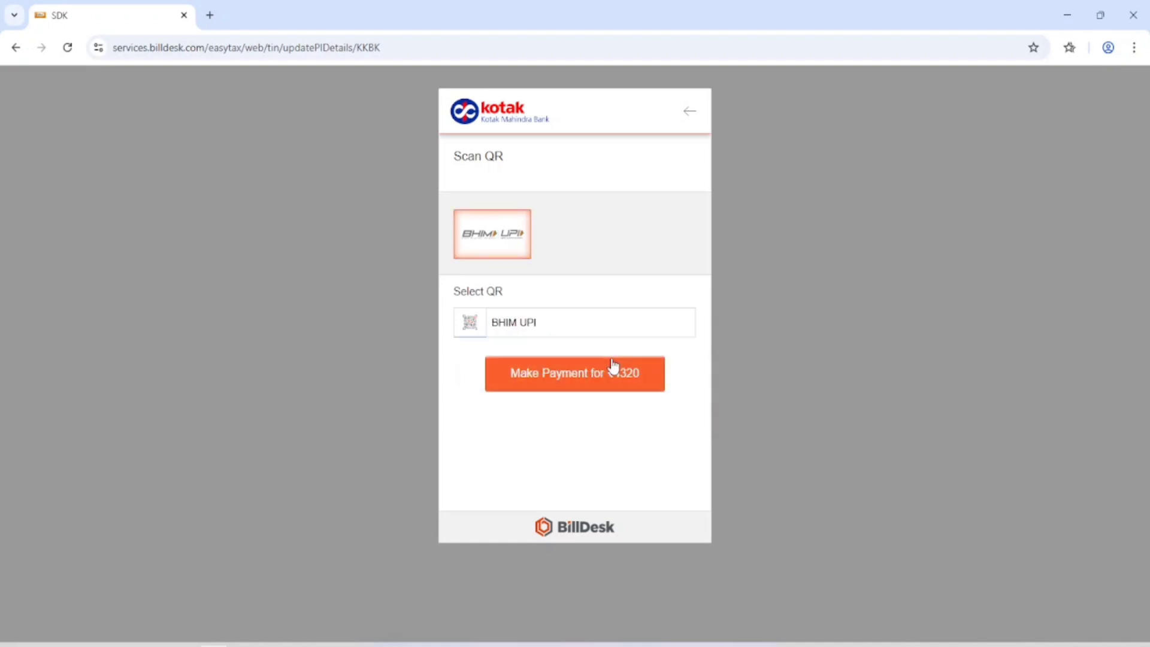
click(559, 386)
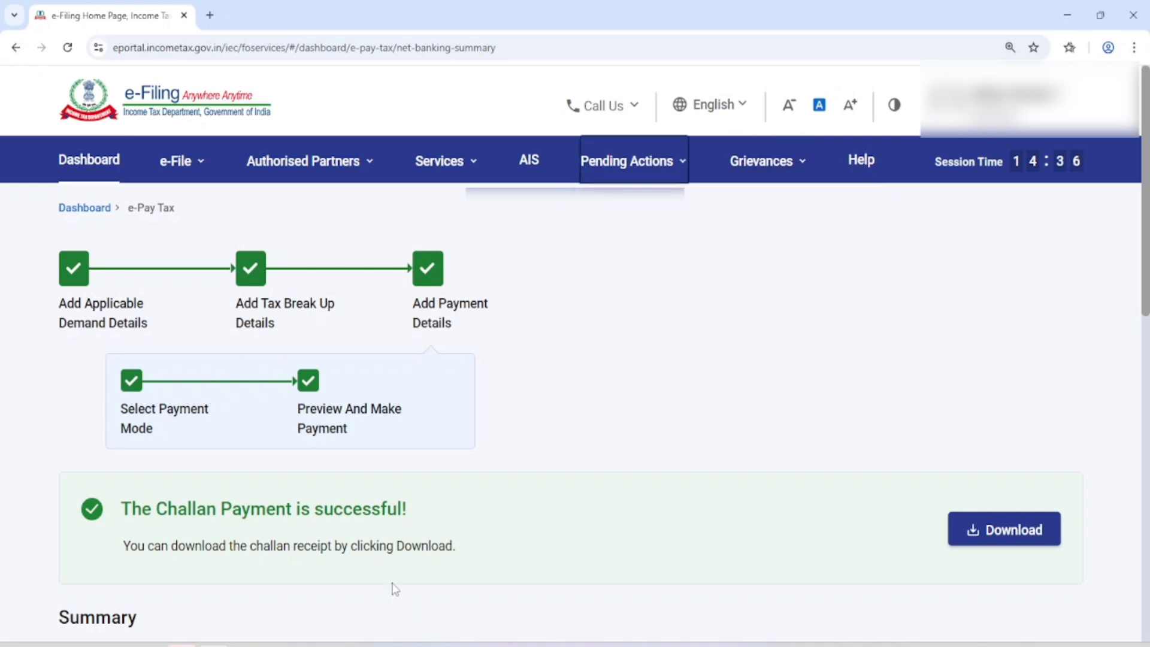
Step: Review the challan payment summary, then download the challan receipt and save it to the Desktop
scroll(393, 587, down, 2)
drag(139, 396, 301, 395)
scroll(573, 408, down, 4)
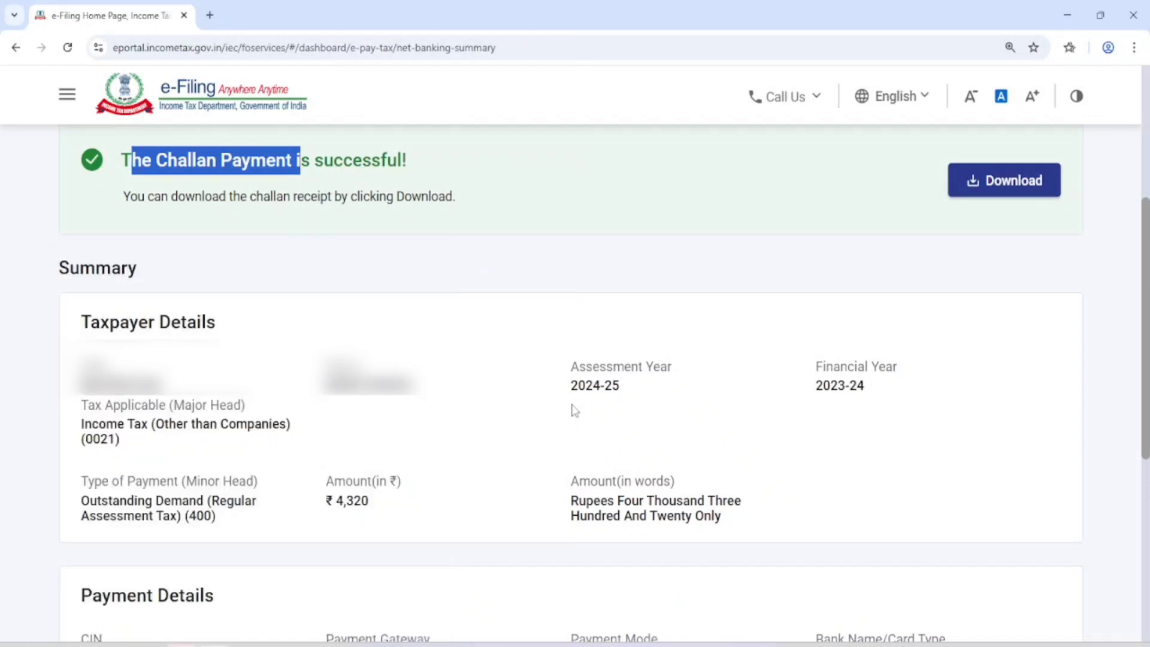
scroll(575, 411, up, 5)
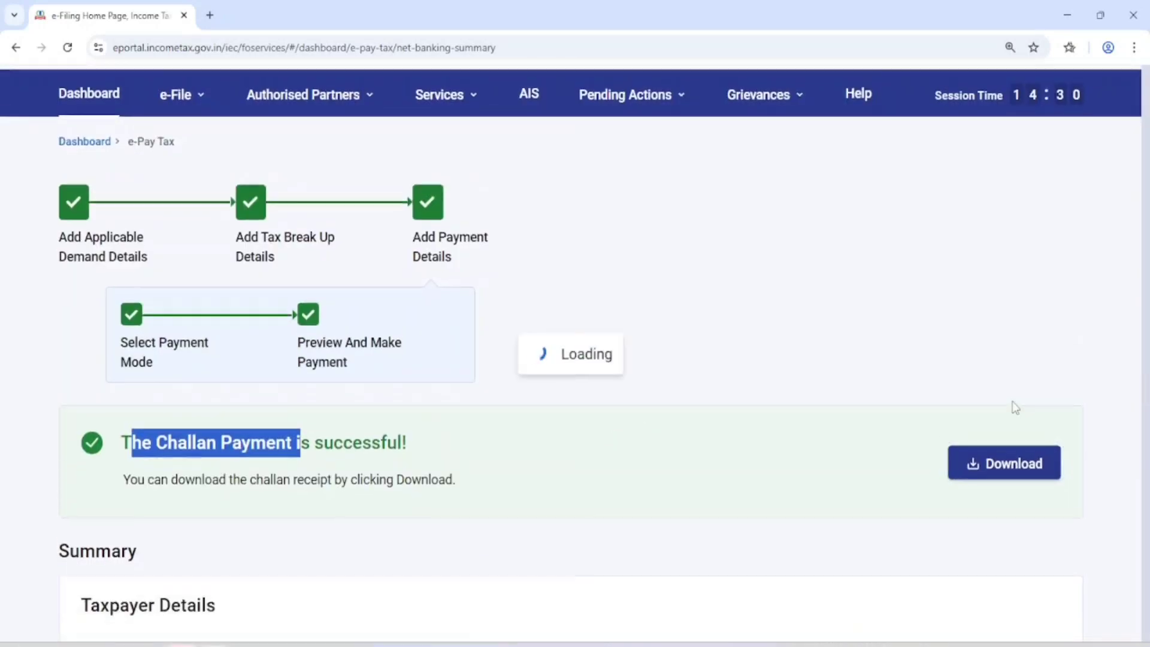
click(1016, 407)
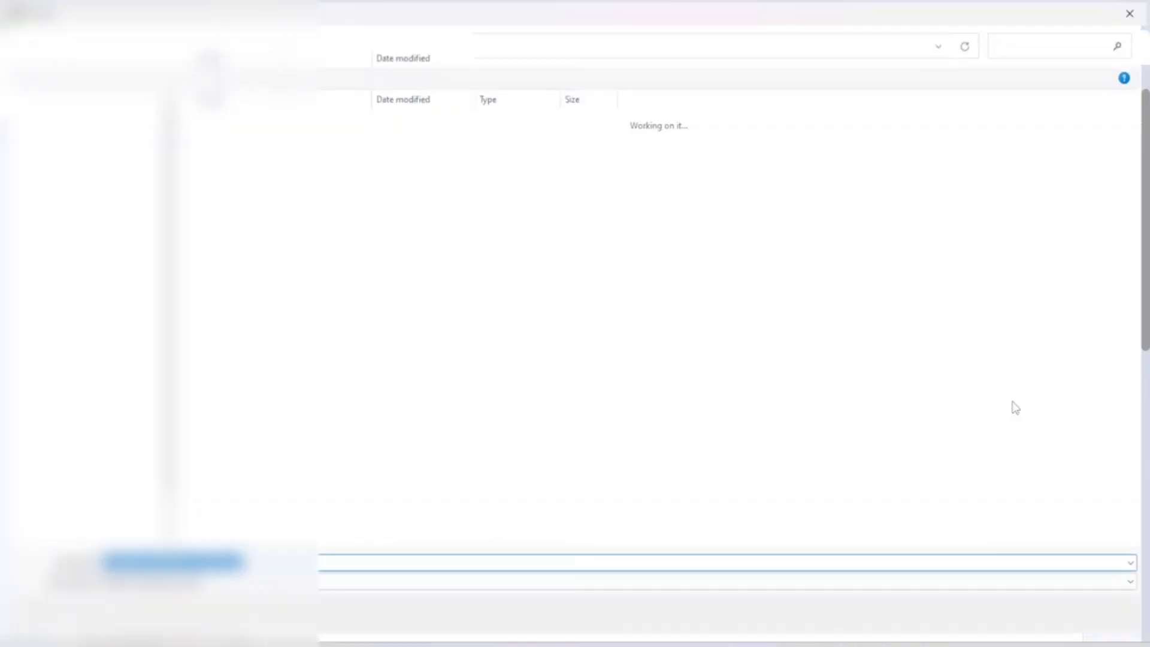
scroll(66, 340, up, 2)
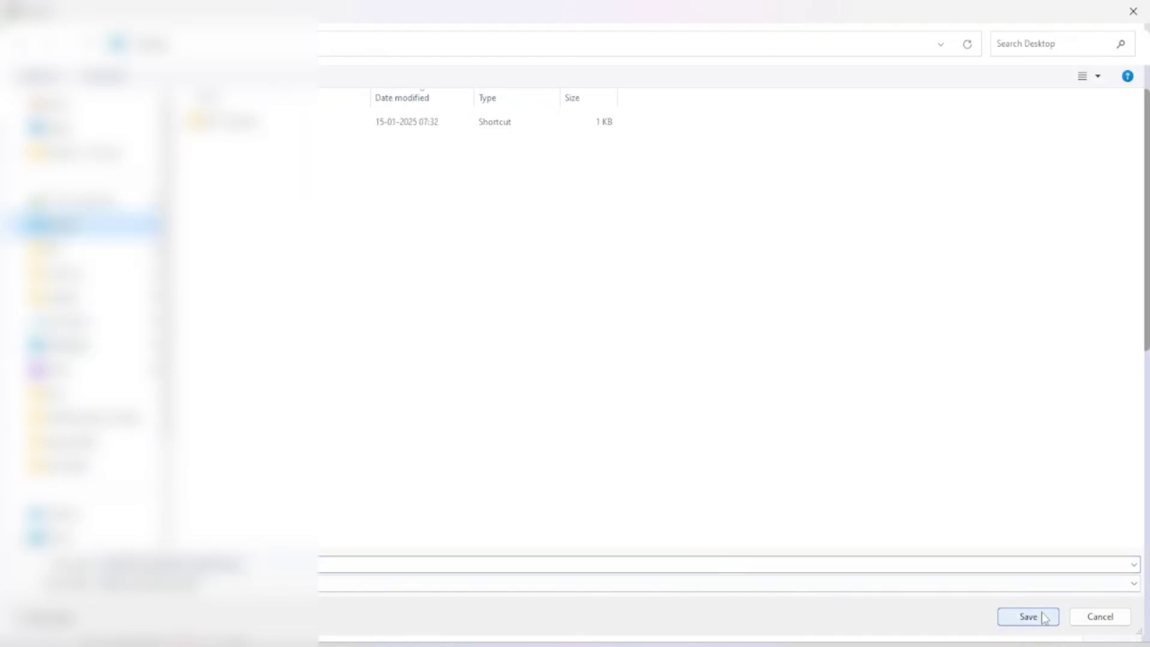
click(1045, 617)
scroll(640, 331, down, 1)
scroll(640, 332, up, 3)
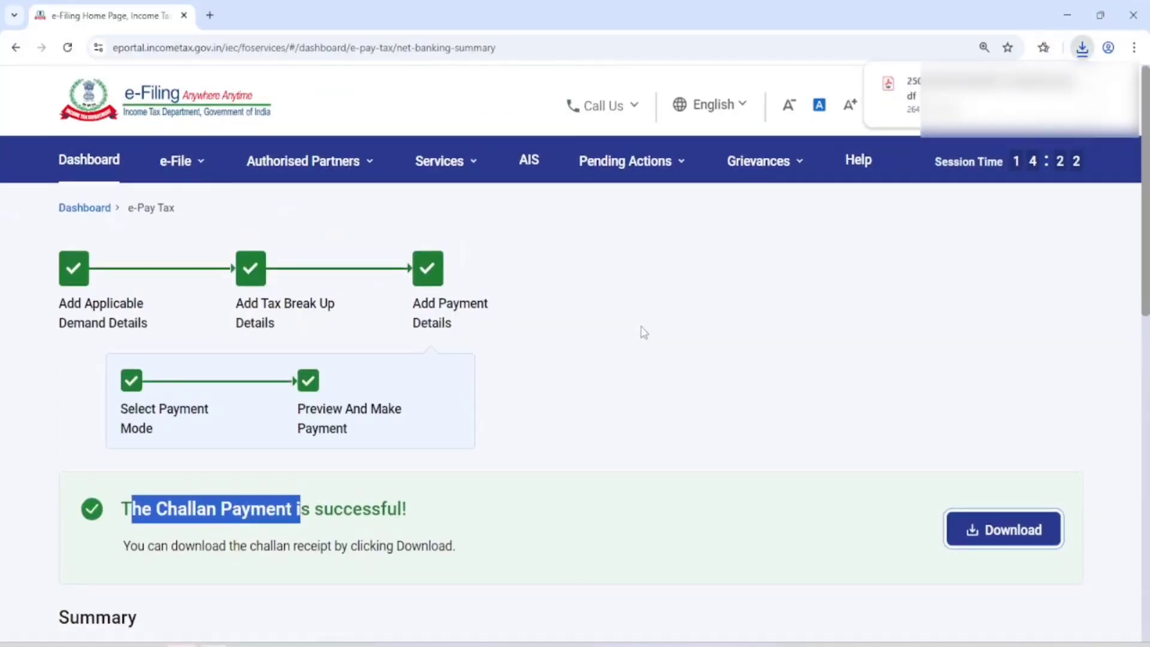
Step: Open Response to Outstanding Demand and start submitting a response for the assessment year 2024 demand
mouse_move(640, 181)
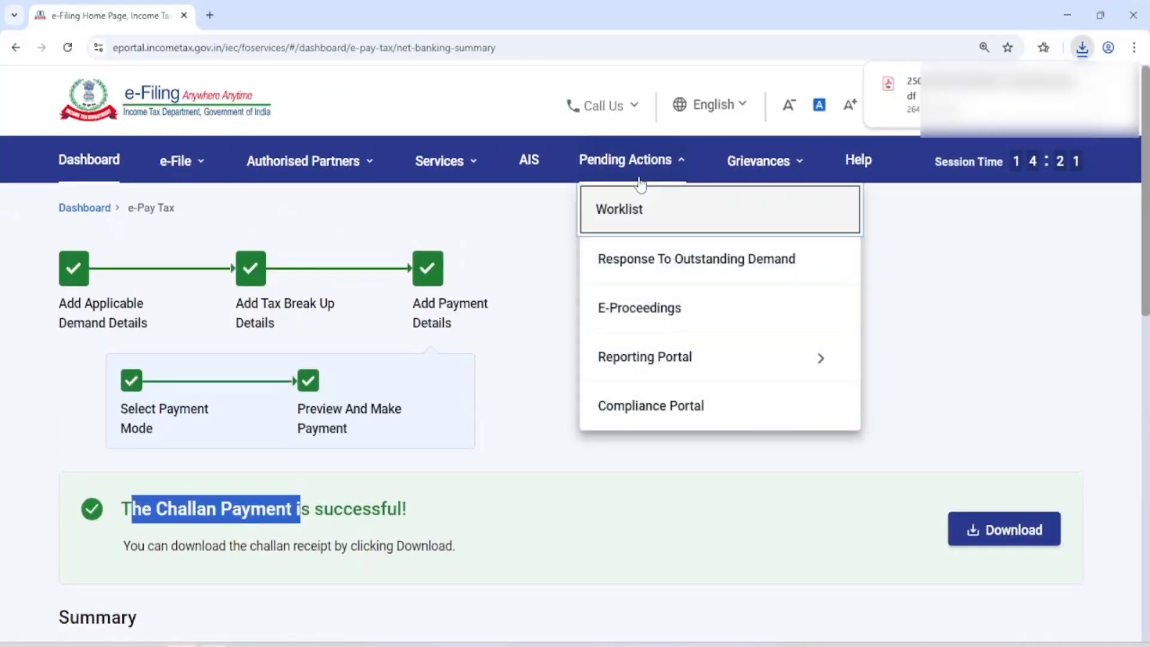
click(672, 262)
scroll(672, 260, down, 5)
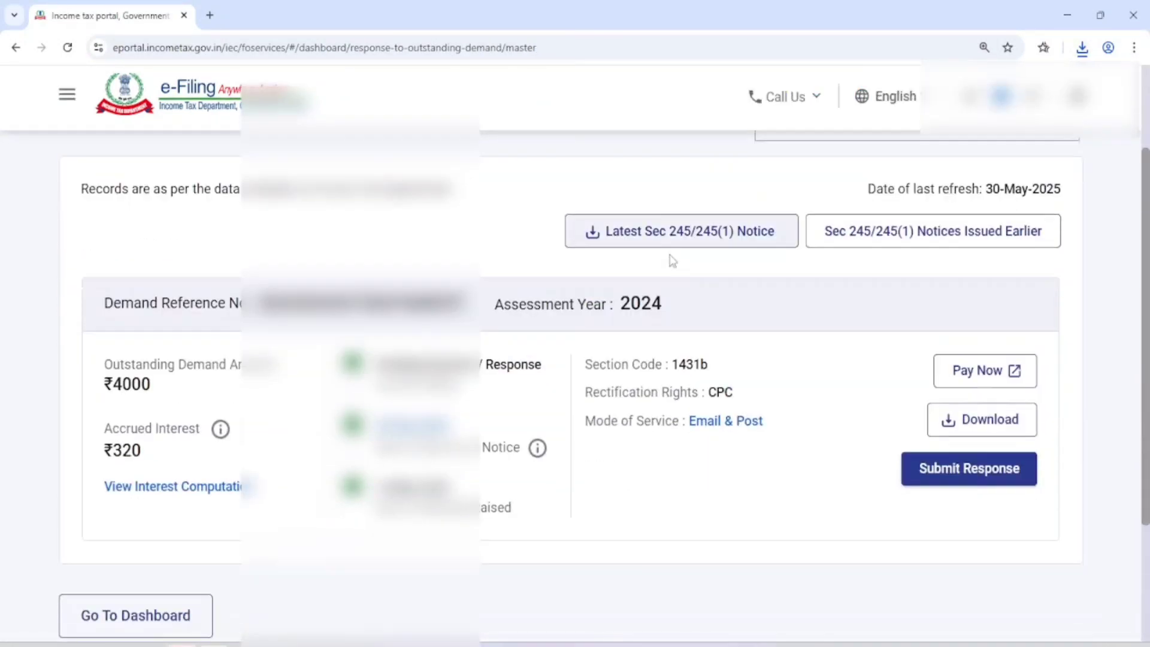
scroll(715, 325, up, 4)
scroll(948, 465, down, 6)
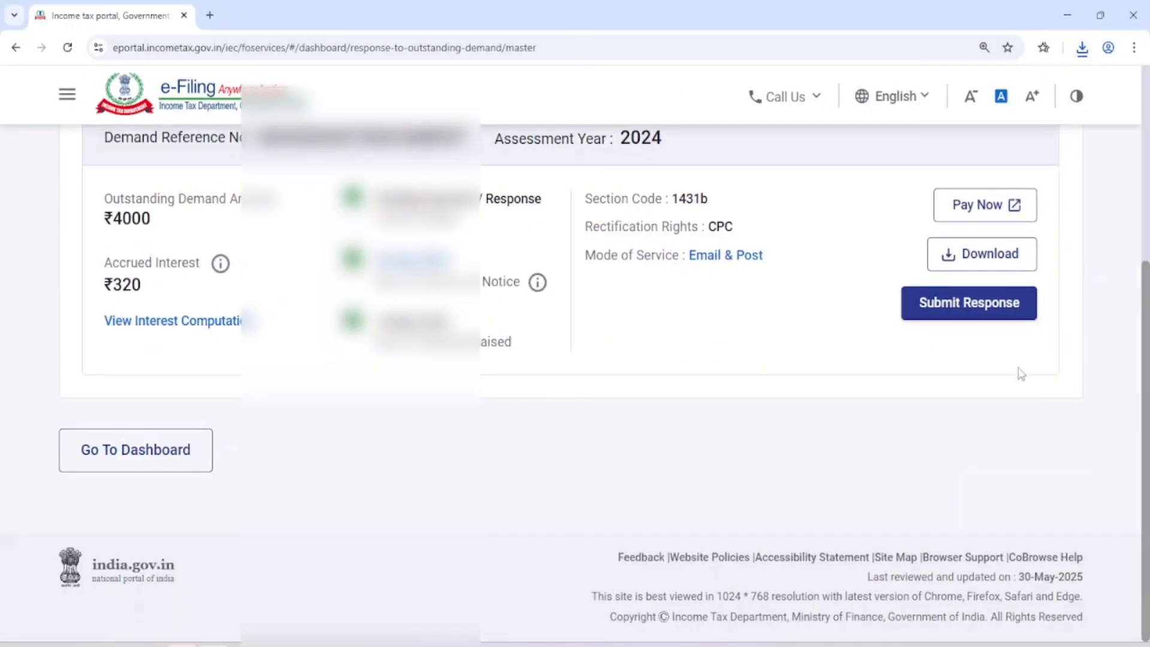
click(978, 318)
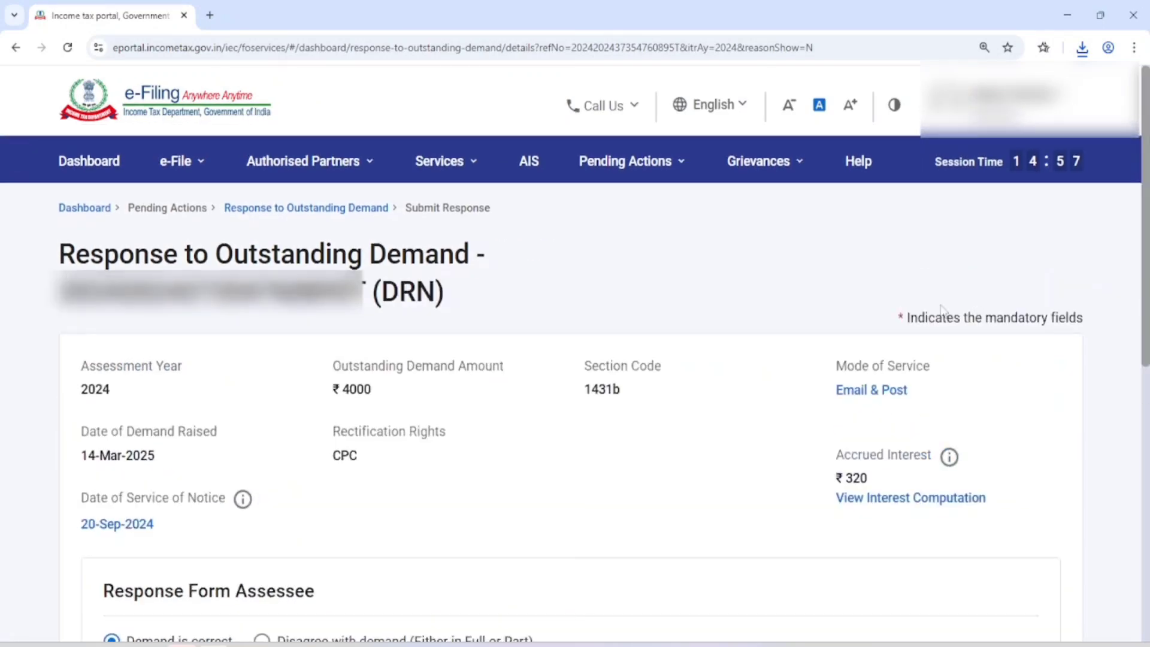
Step: Acknowledge the "Demand is correct" declaration and mark the demand as already paid with a challan that has a CIN
scroll(462, 380, down, 6)
scroll(461, 379, down, 1)
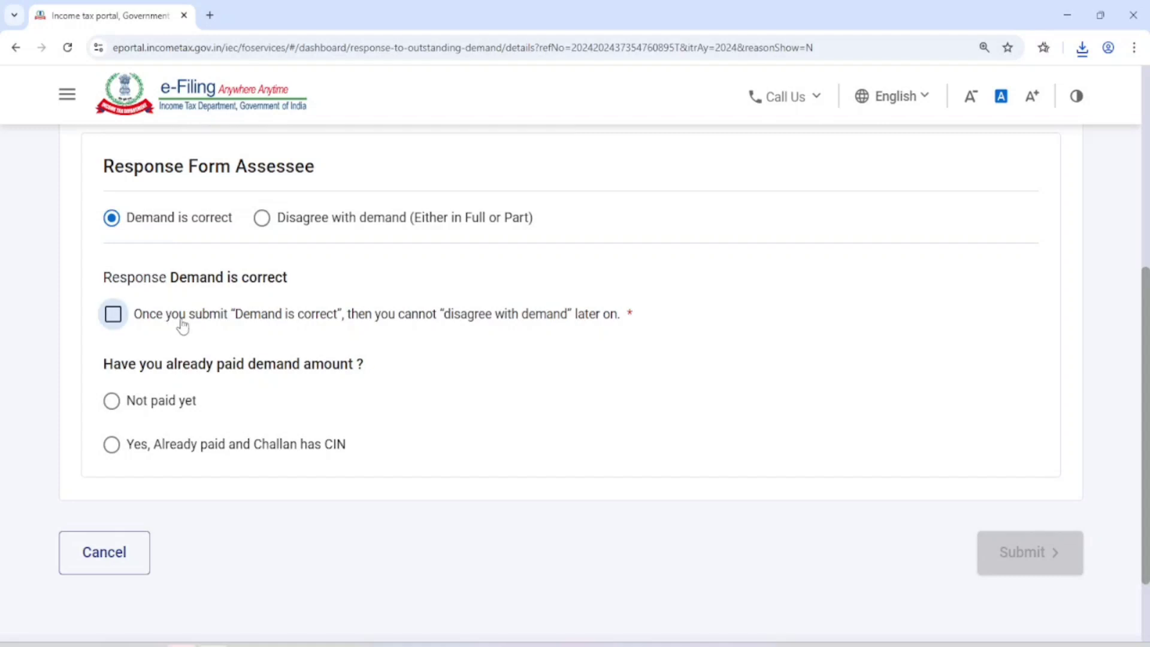
click(120, 319)
scroll(120, 353, down, 1)
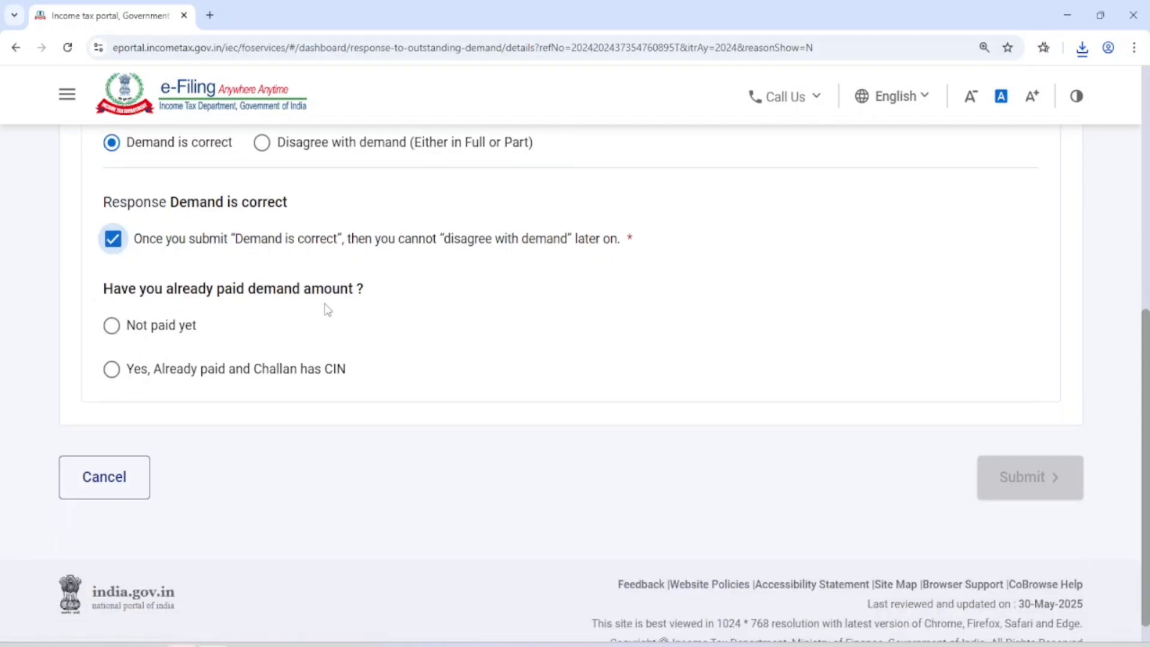
click(111, 368)
scroll(150, 359, down, 2)
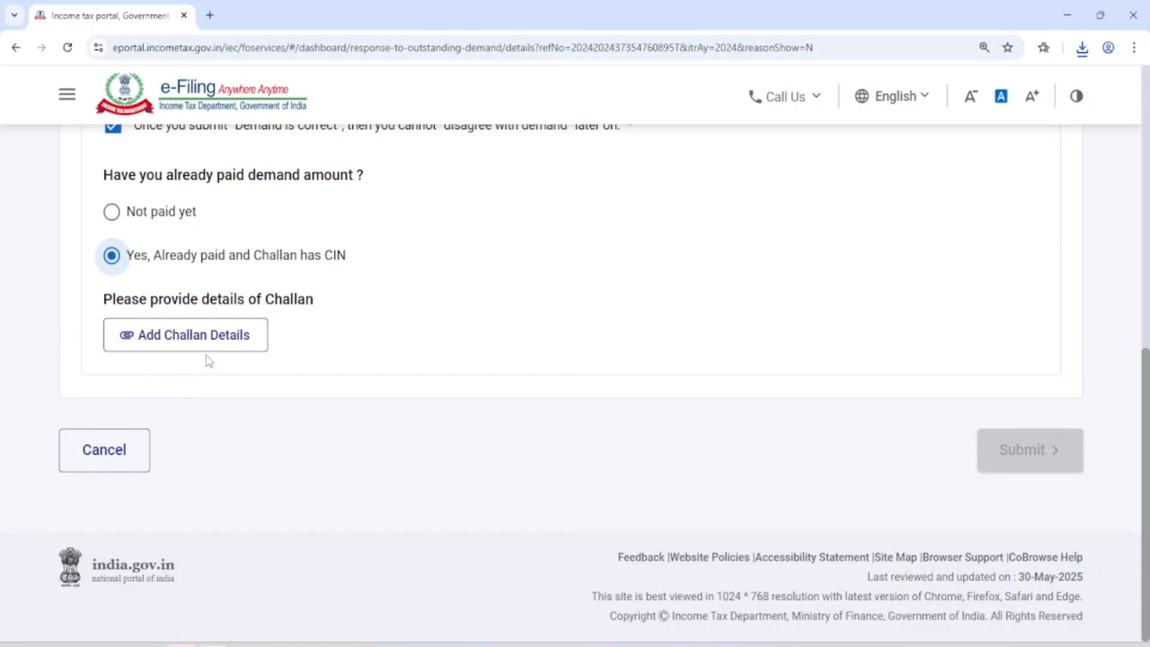
Step: Add challan details with payment type Outstanding Demand (Regular Assessment Tax) and an amount of 4320
click(171, 335)
scroll(171, 346, down, 2)
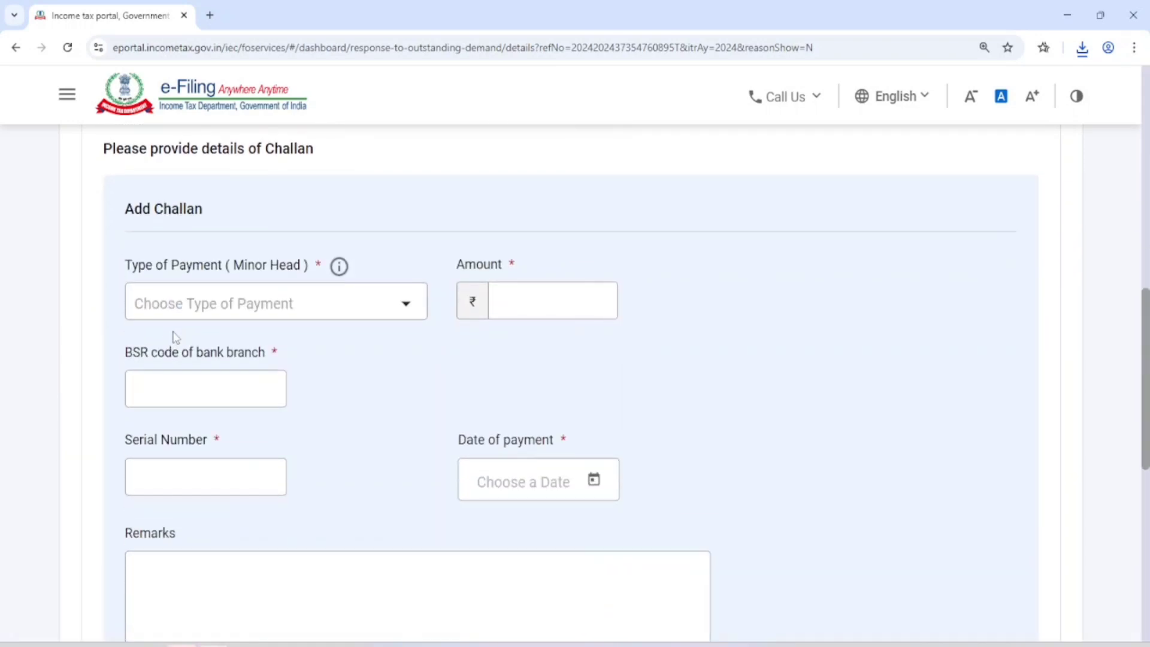
drag(102, 264, 264, 267)
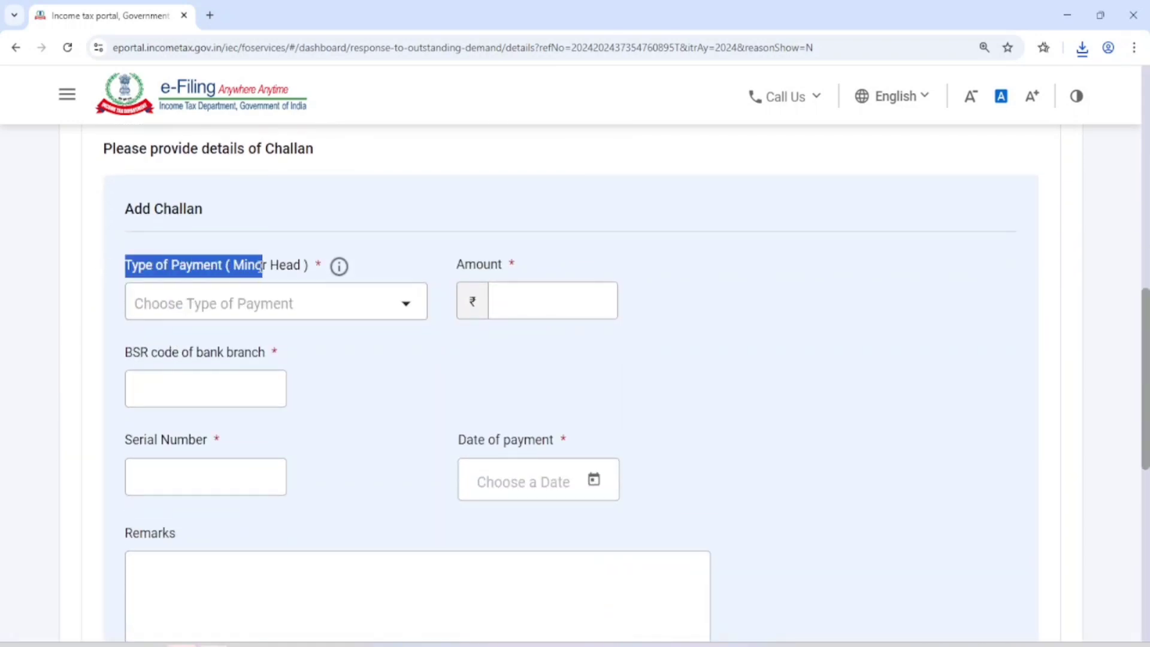
click(364, 304)
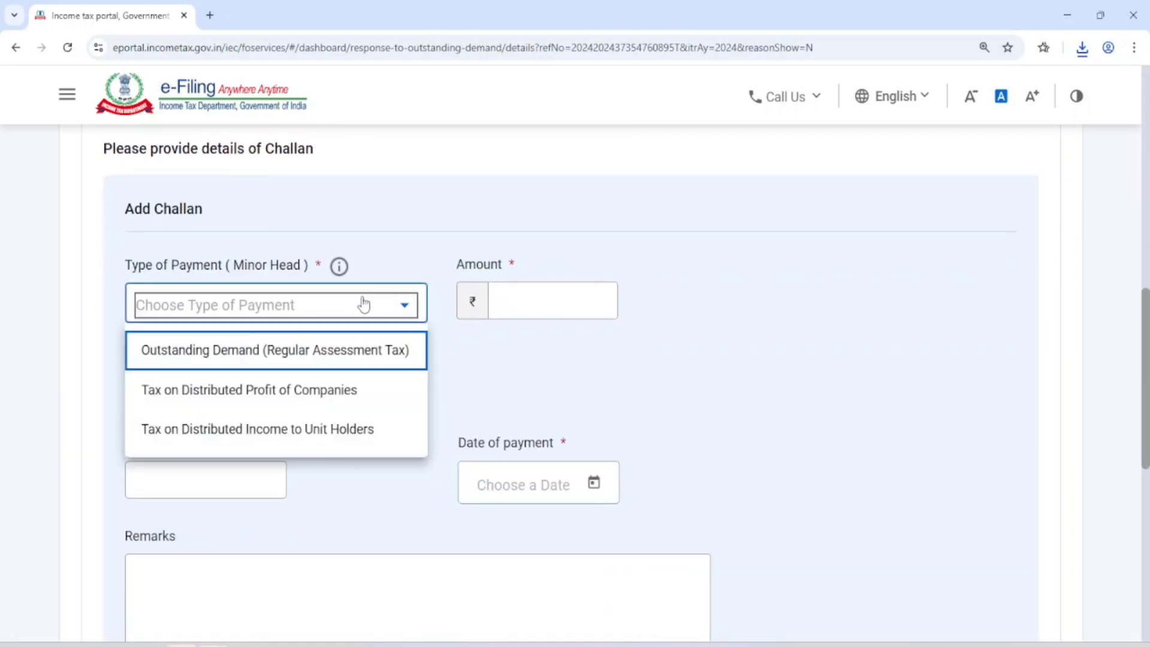
click(247, 350)
click(545, 302)
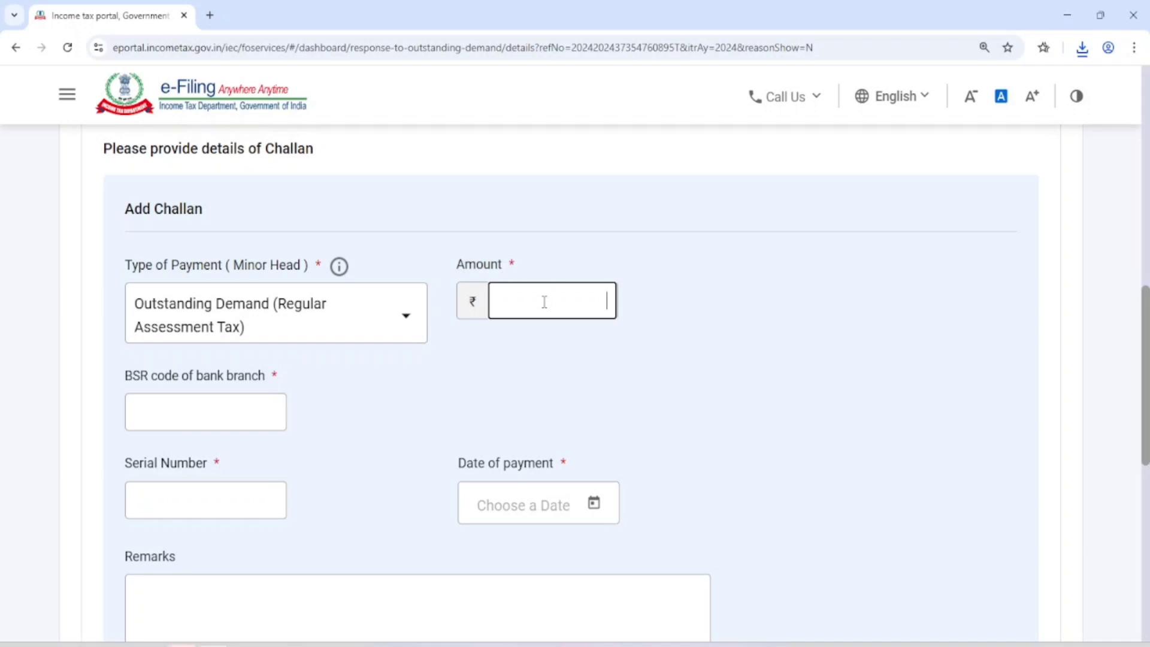
text(4320)
Step: Fill in the BSR code and serial number, set the payment date to 30/05/2025, and start the remarks with "Dear Sir madam"
scroll(454, 299, down, 2)
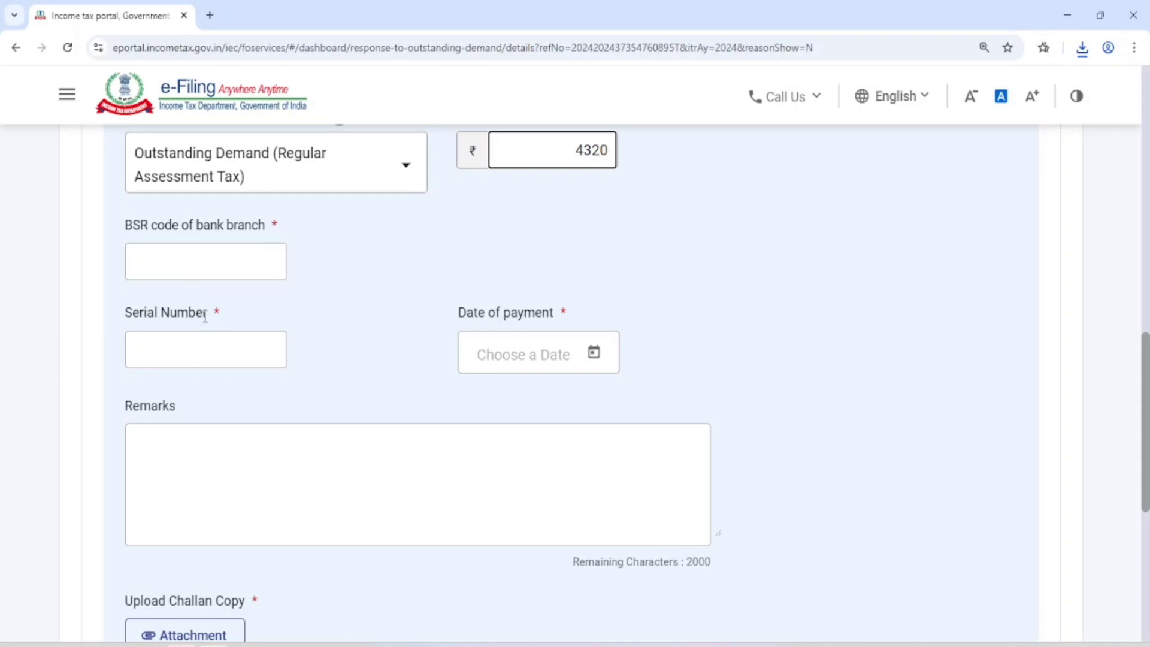
click(594, 355)
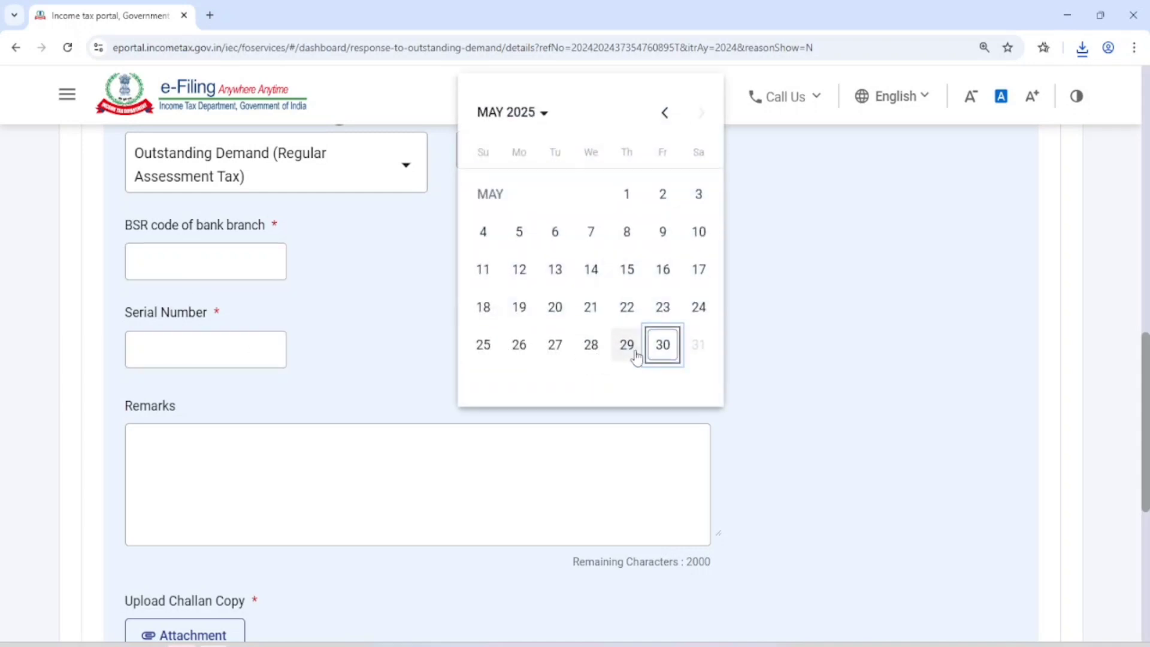
click(663, 347)
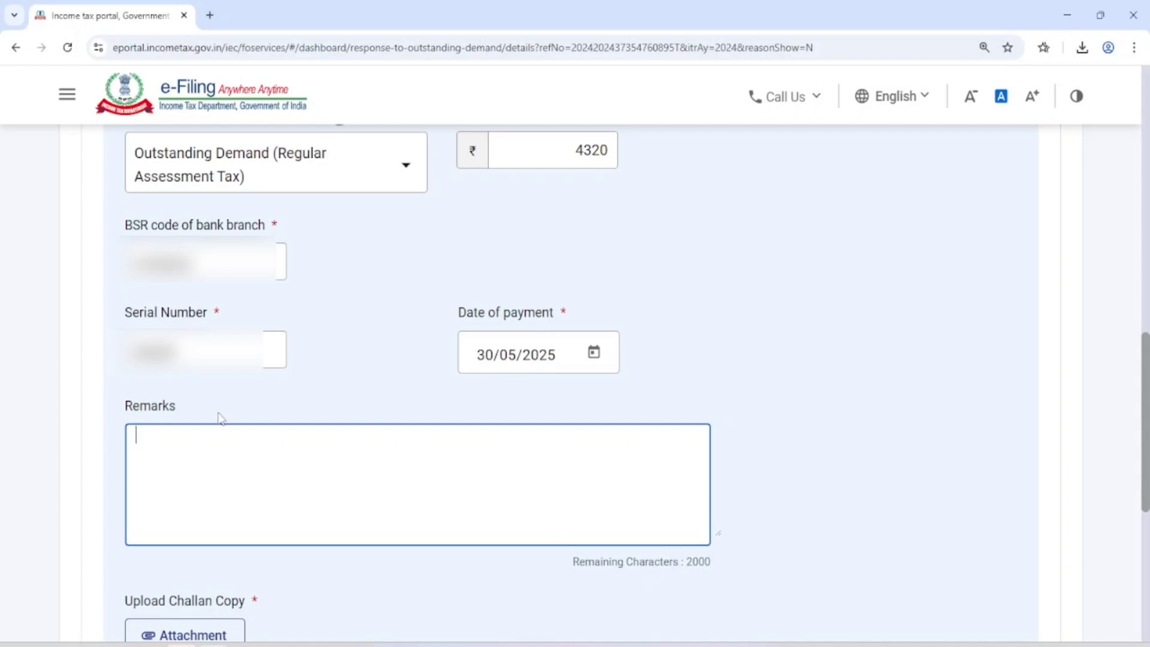
text(Dear Su)
key(BackSpace)
text(ir madam)
Step: Attach the downloaded challan receipt PDF from the Desktop as the challan copy and save the challan details
scroll(268, 447, down, 3)
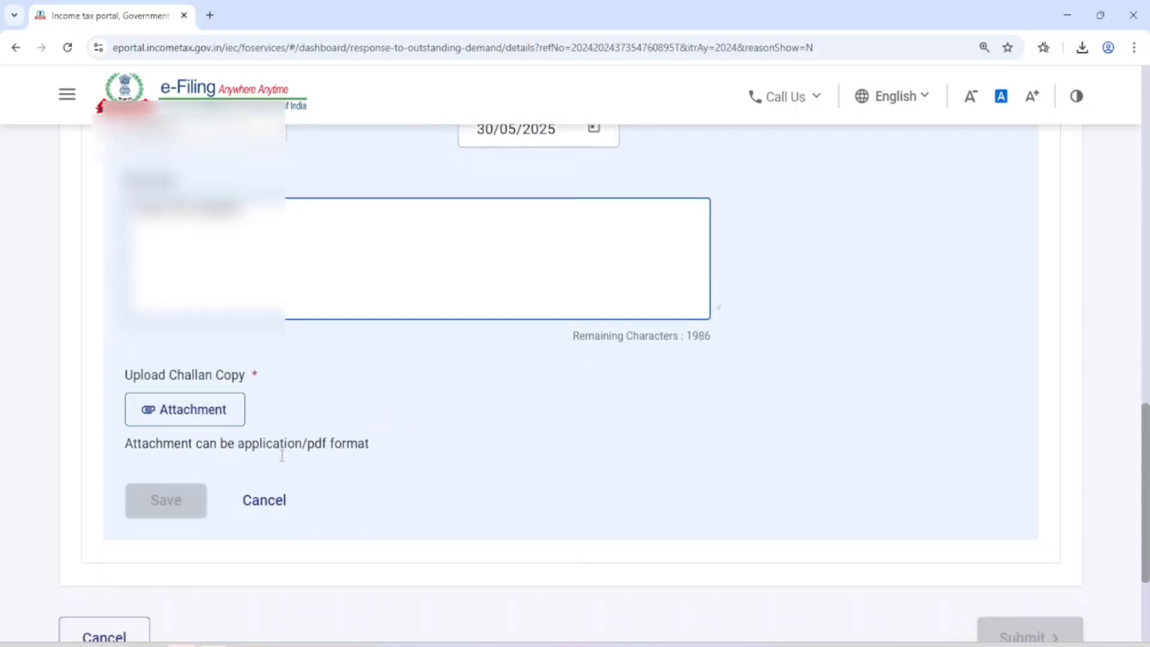
drag(118, 382, 192, 416)
click(192, 417)
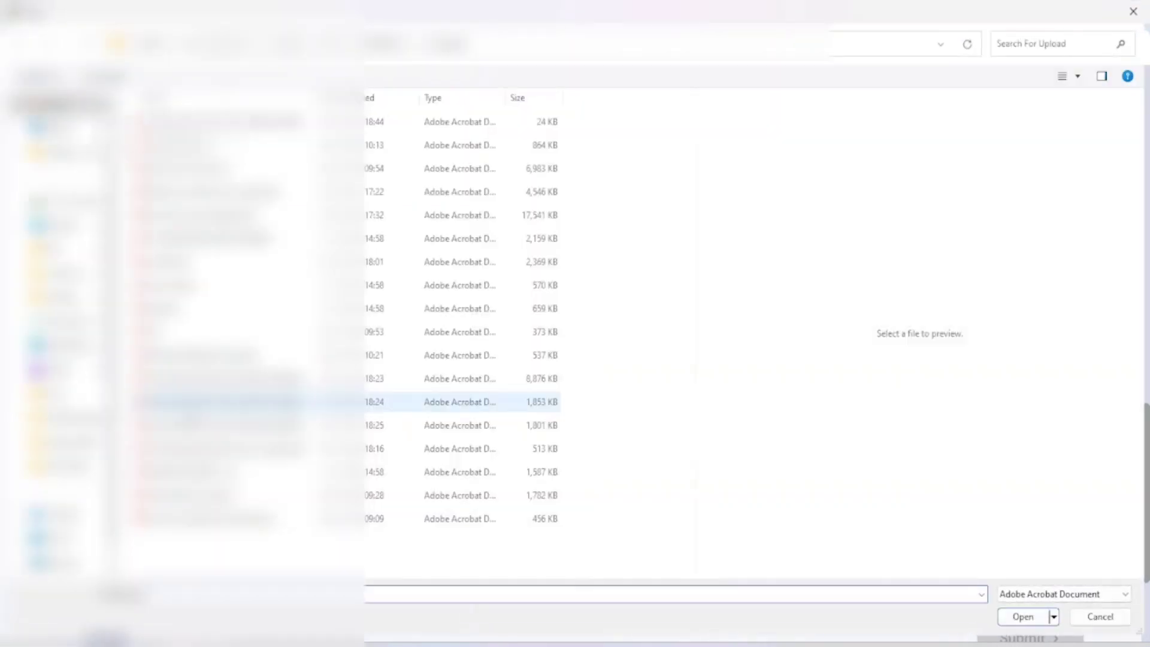
click(62, 149)
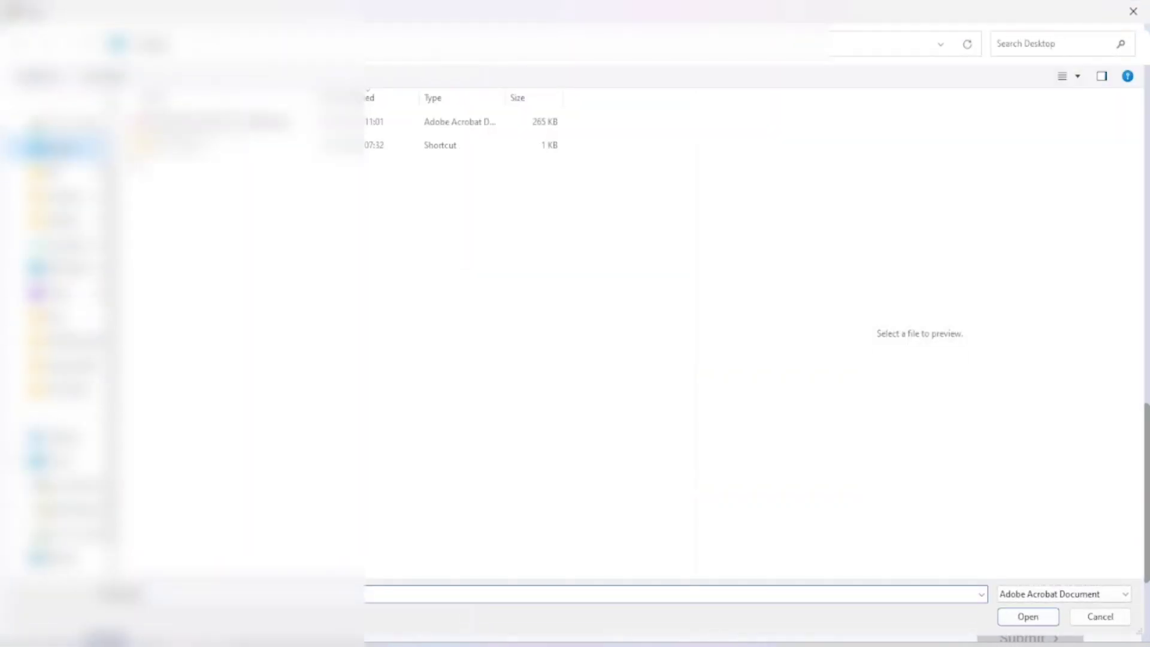
click(228, 122)
click(1031, 617)
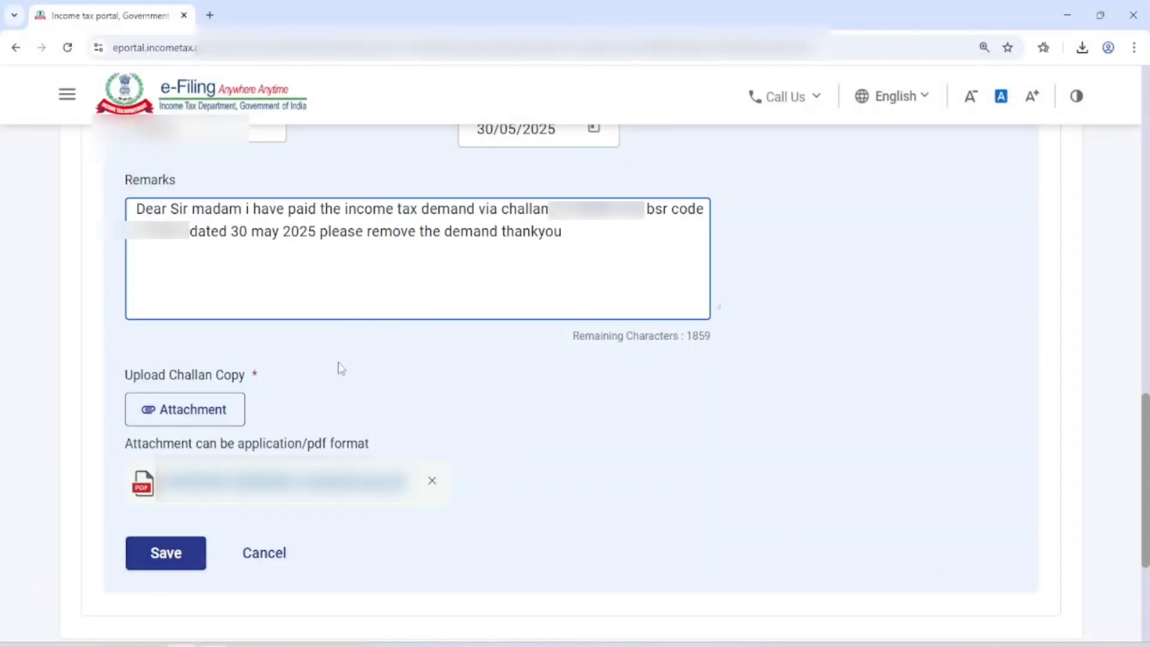
scroll(335, 364, down, 2)
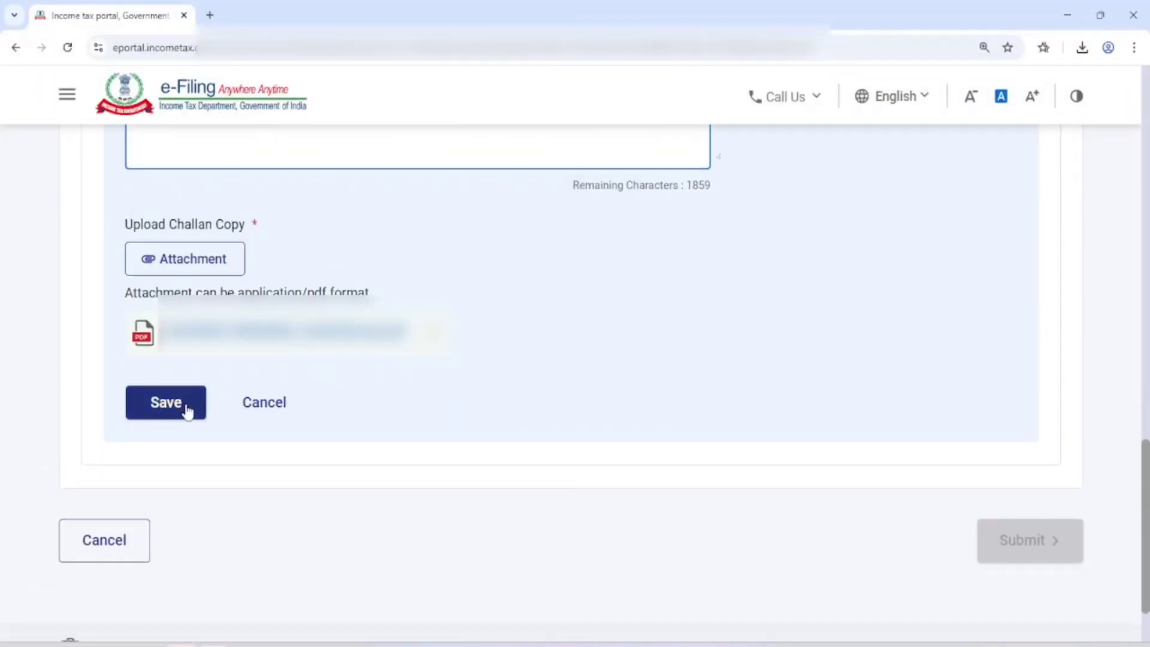
click(165, 403)
Step: Examine the payment summary, comparing the outstanding demand and accrued interest with the challan amount entered and the amount payable
scroll(801, 457, up, 5)
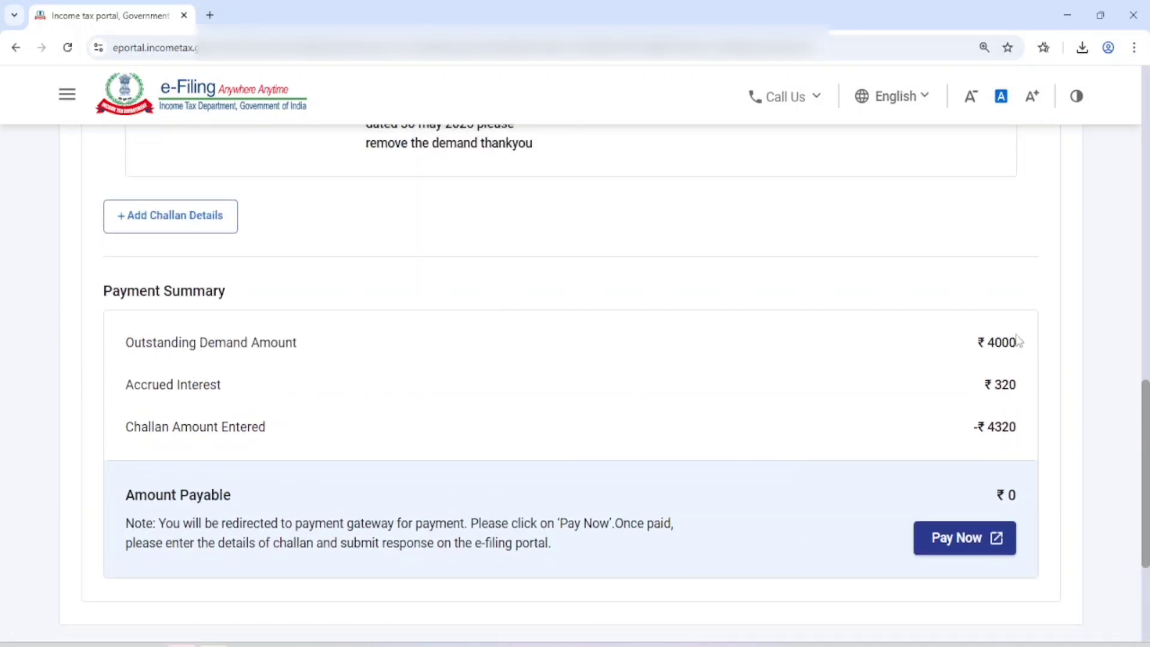
double_click(994, 349)
click(445, 480)
drag(134, 426, 286, 448)
double_click(1003, 428)
scroll(1113, 397, down, 2)
click(1012, 343)
double_click(1011, 344)
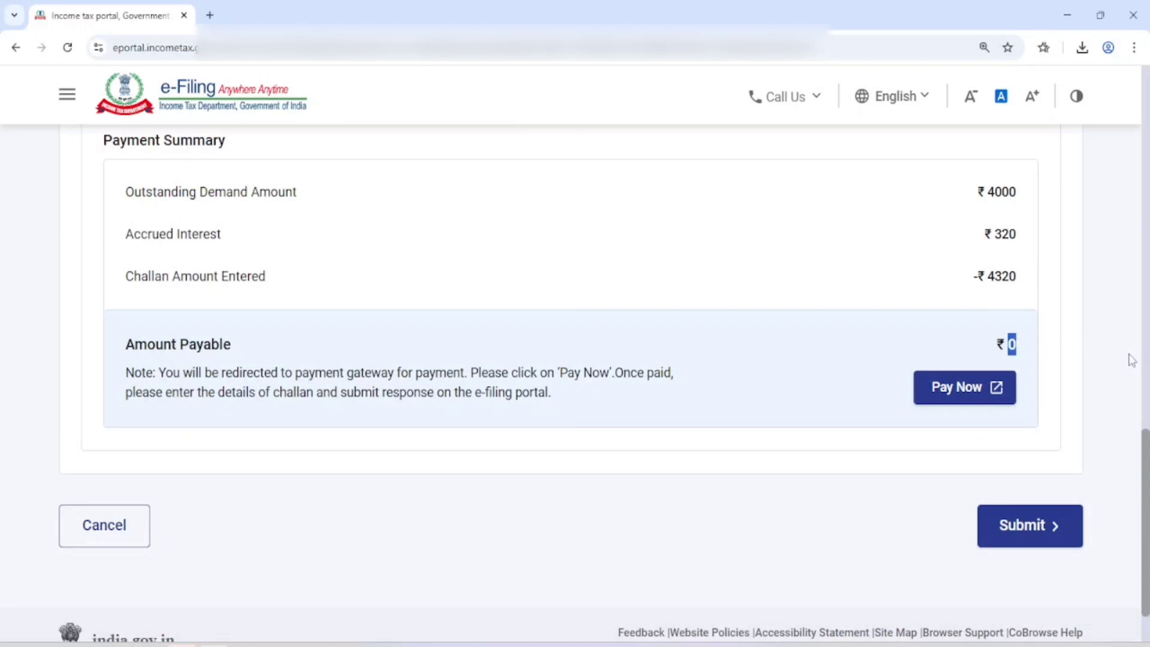
Step: Submit the response to the outstanding demand, confirm it, and return to the demand list to check its status
scroll(1124, 359, down, 1)
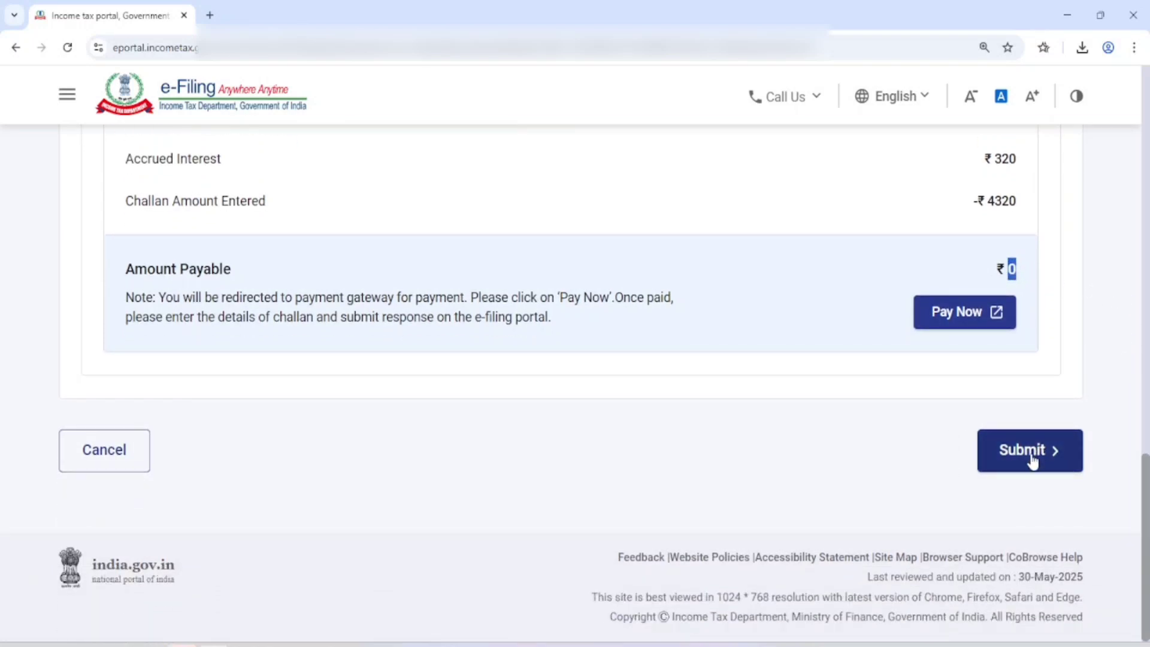
click(1030, 453)
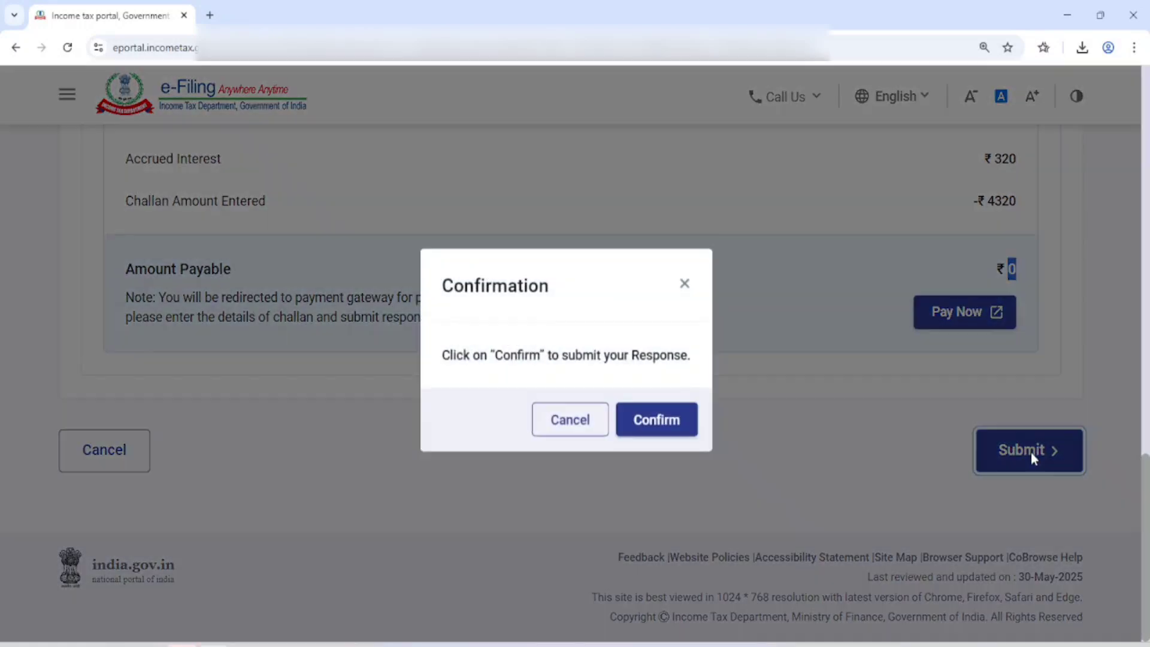
drag(442, 289, 560, 290)
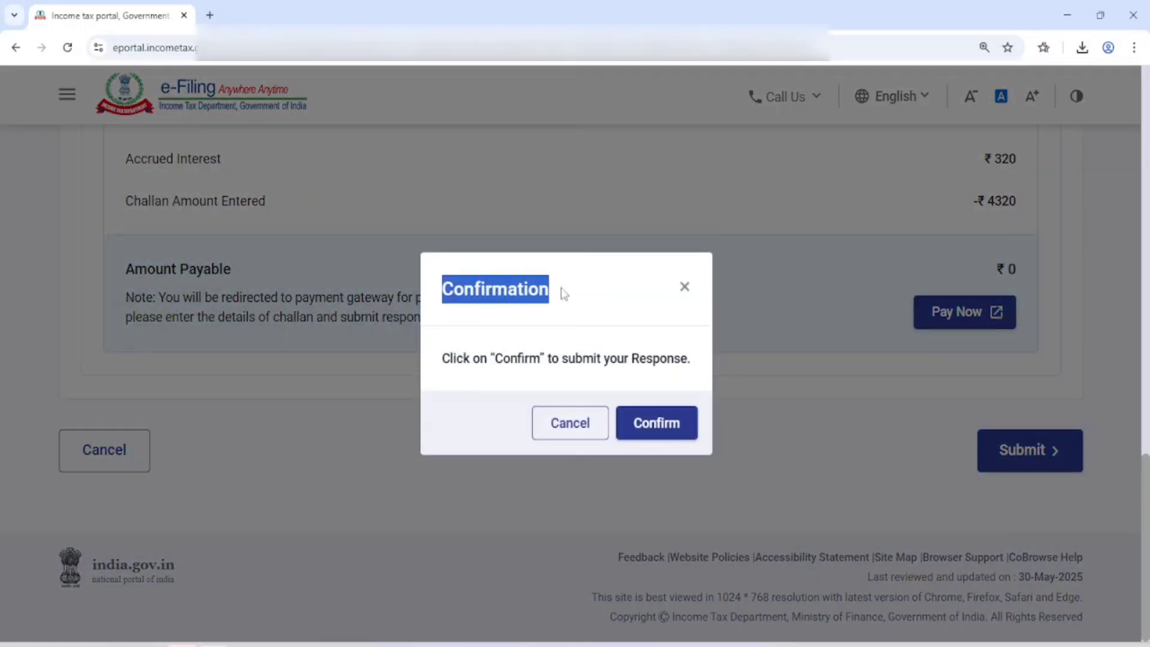
click(674, 427)
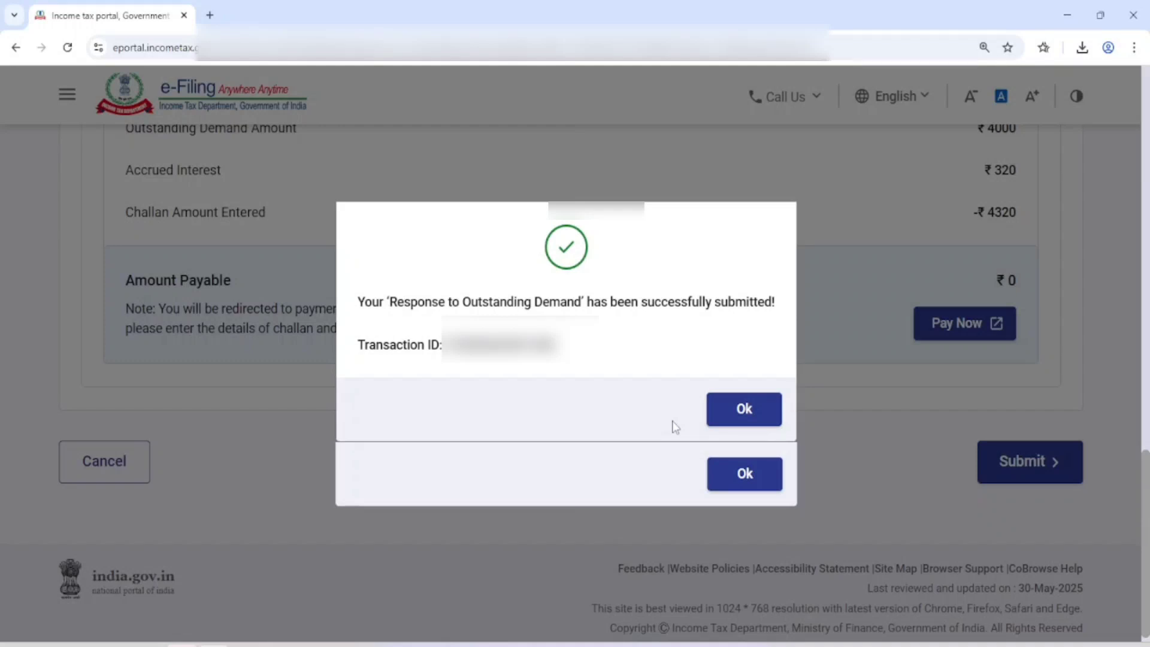
click(743, 414)
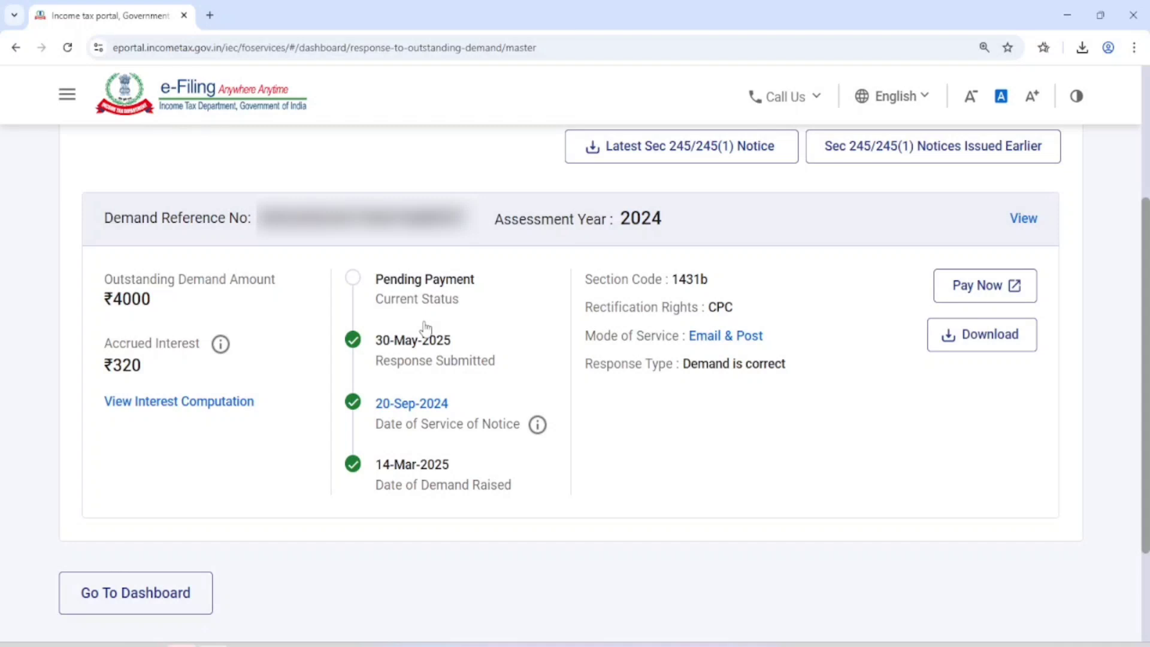
scroll(426, 329, up, 1)
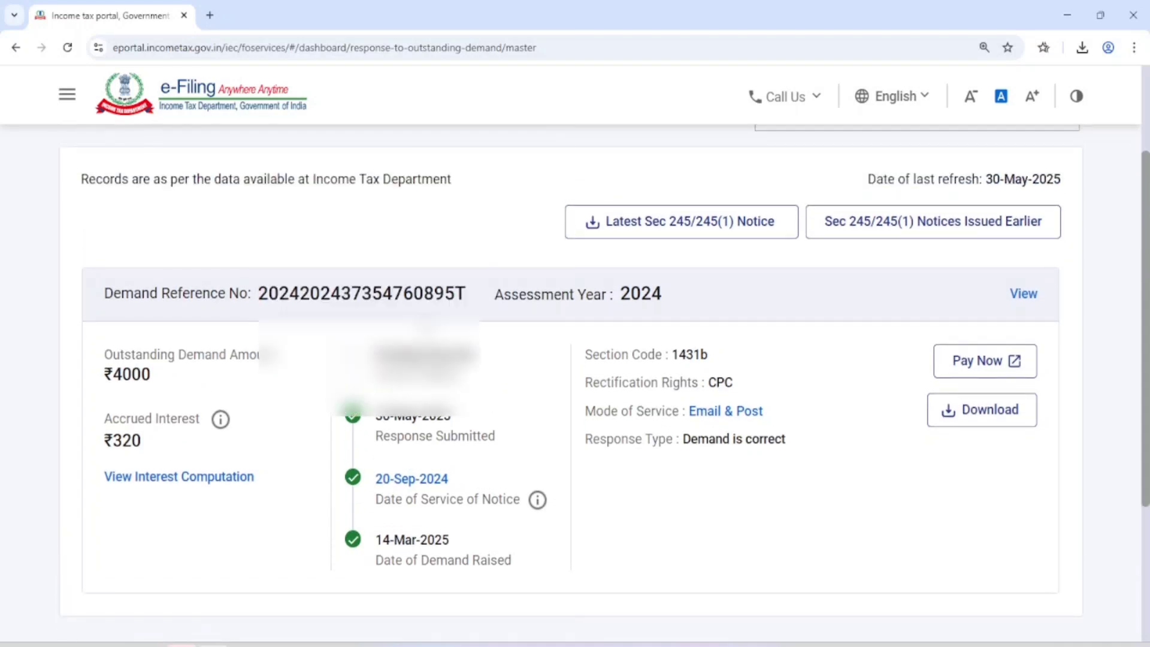
scroll(427, 327, up, 1)
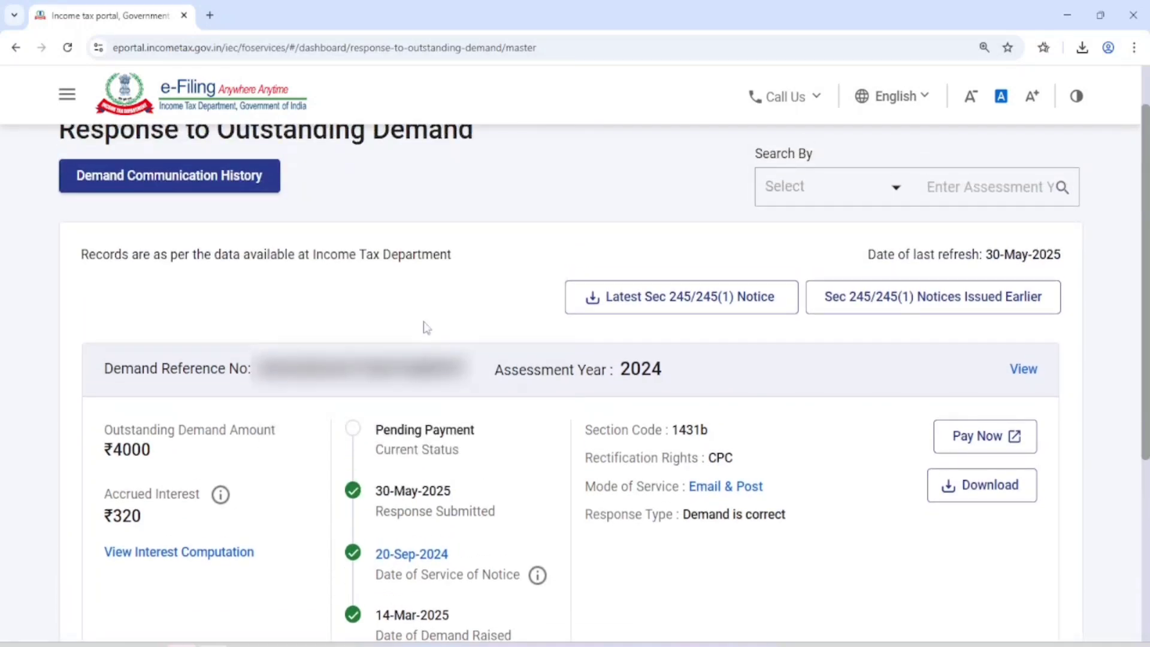